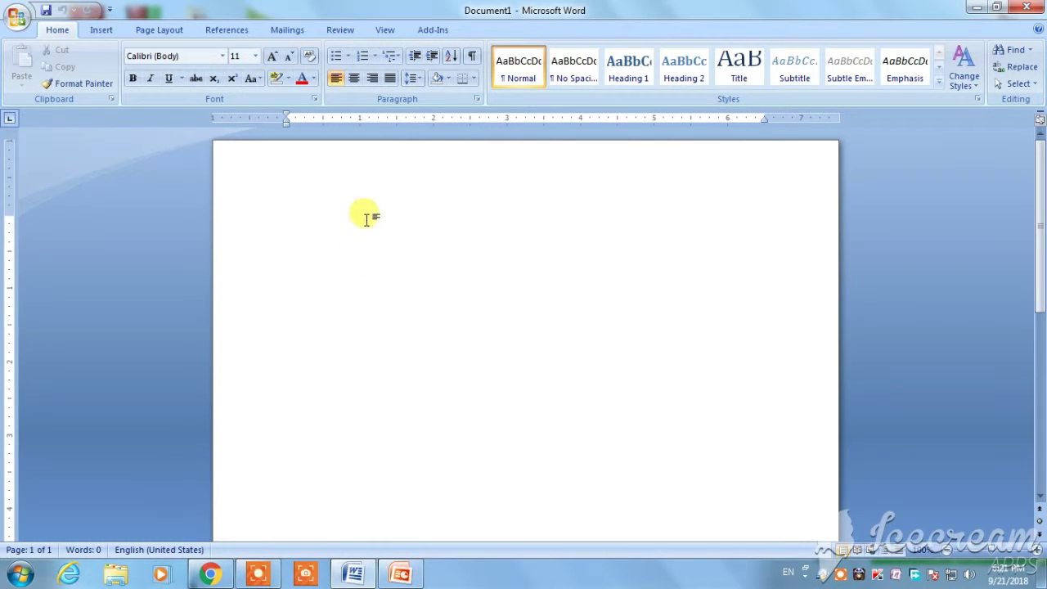
# - Show the Insert ribbon commands for the blank Document1
pyautogui.click(98, 29)
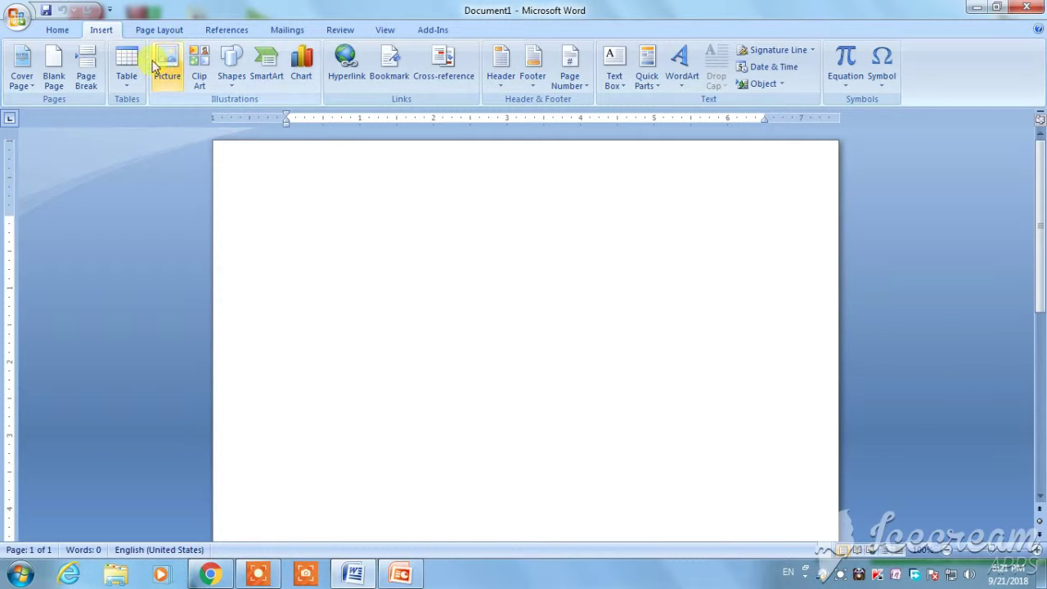
# - Minimize Word and browse Computer to MCEC PC PHOTOS (D:) and its Download images folder
pyautogui.click(976, 8)
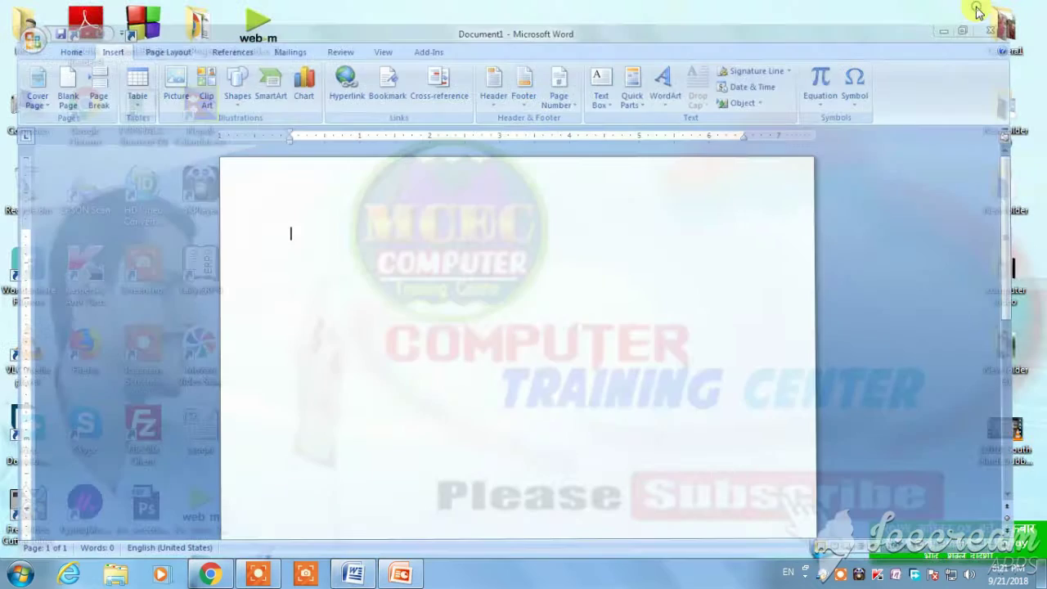
pyautogui.doubleClick(29, 109)
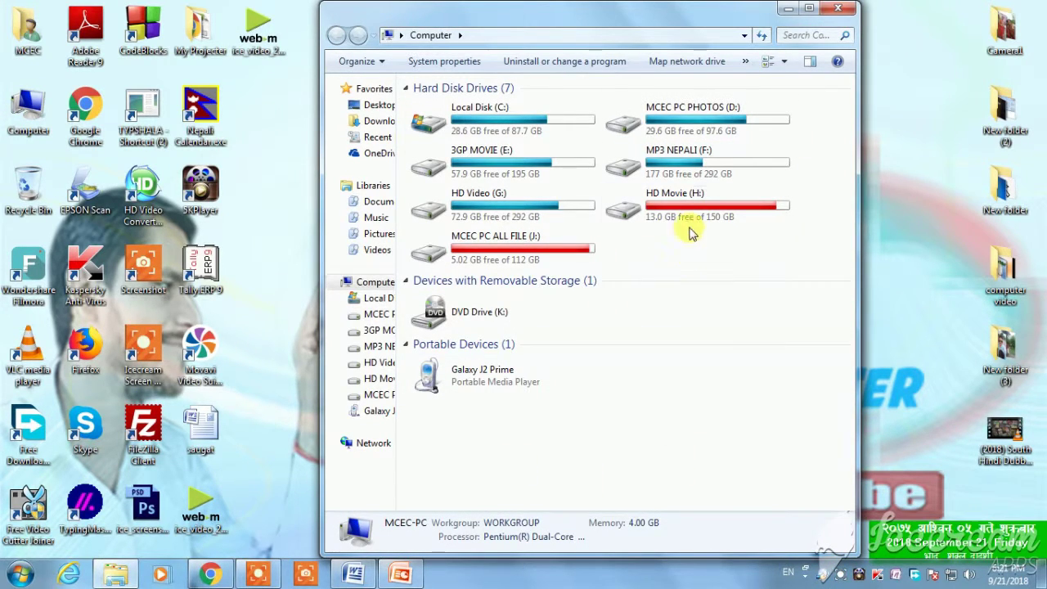
pyautogui.click(693, 107)
pyautogui.doubleClick(693, 107)
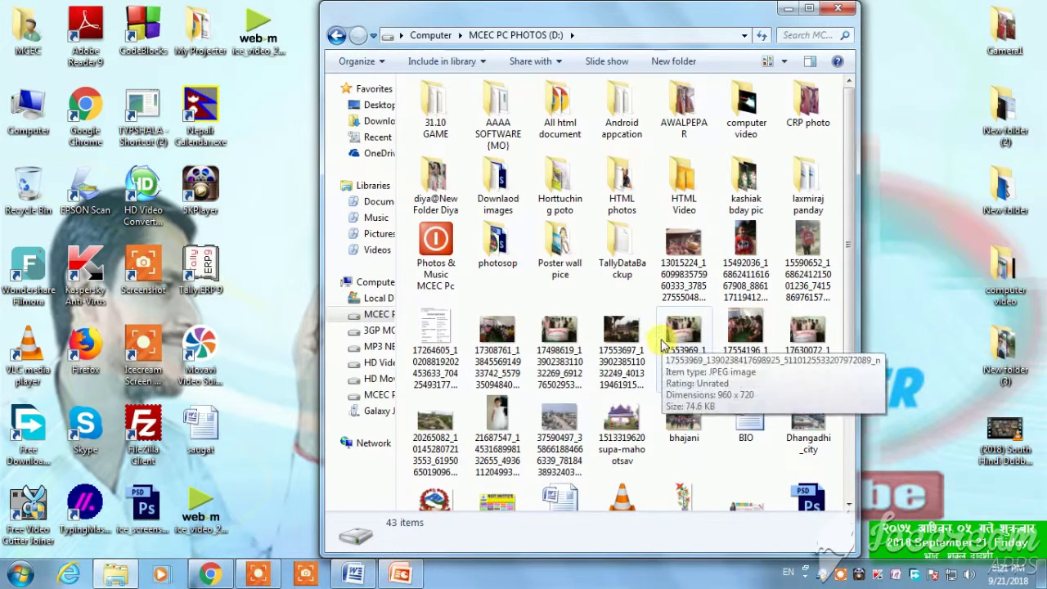
pyautogui.click(338, 35)
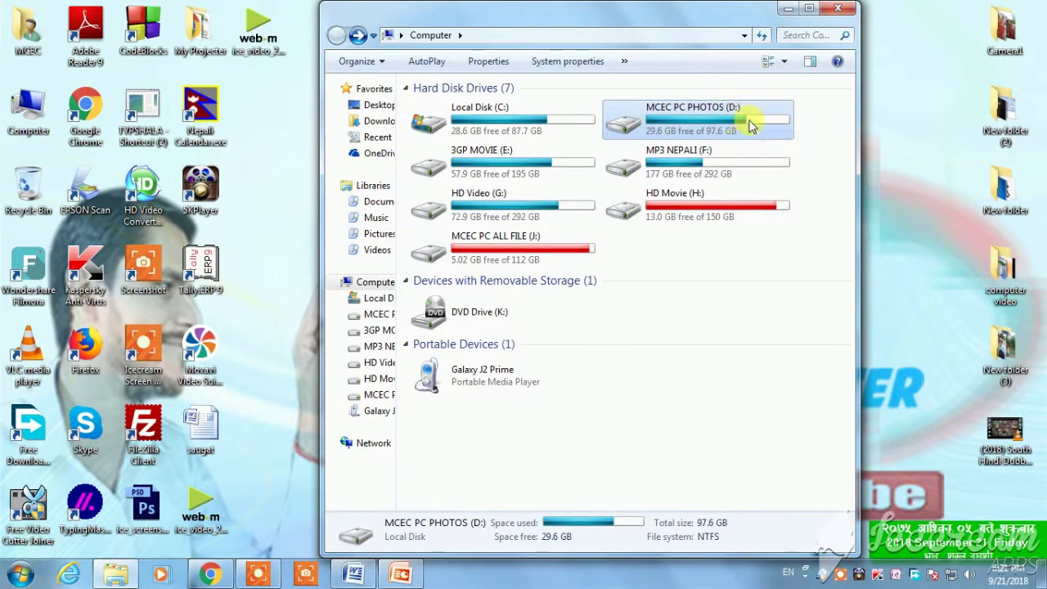
pyautogui.doubleClick(672, 123)
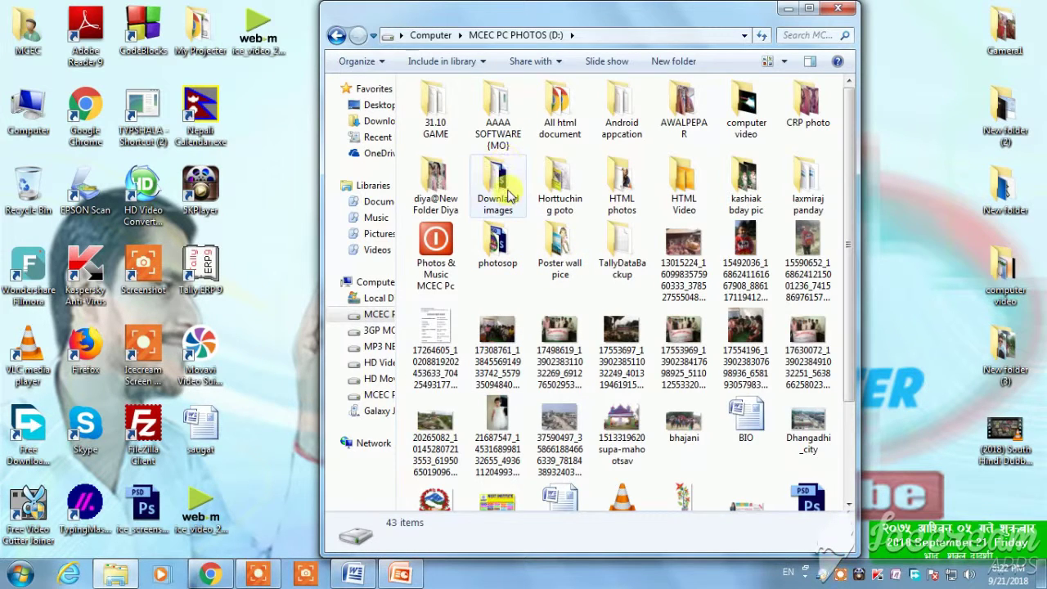
pyautogui.doubleClick(498, 182)
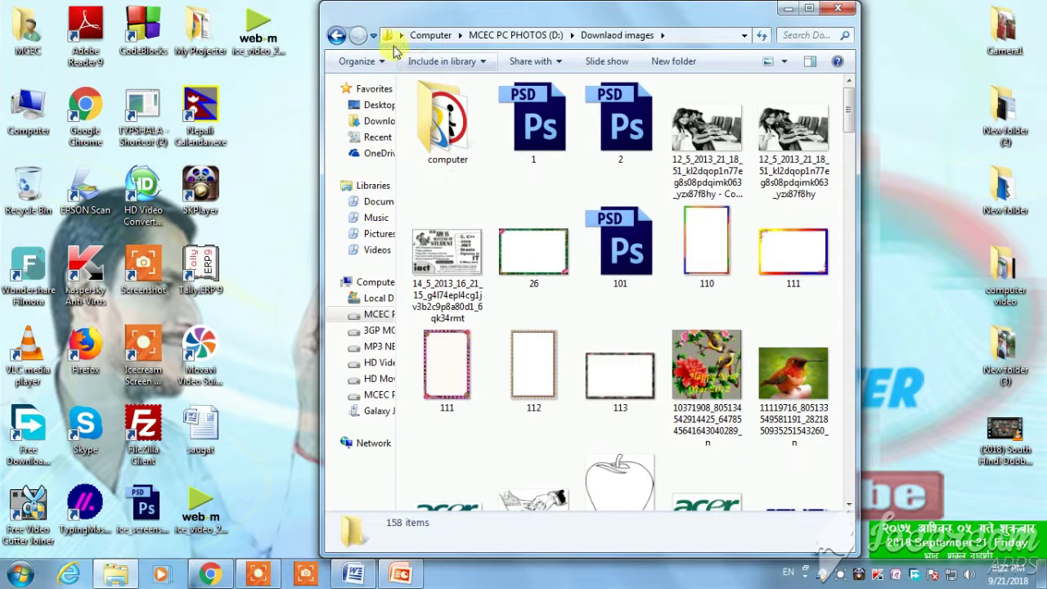
pyautogui.click(335, 36)
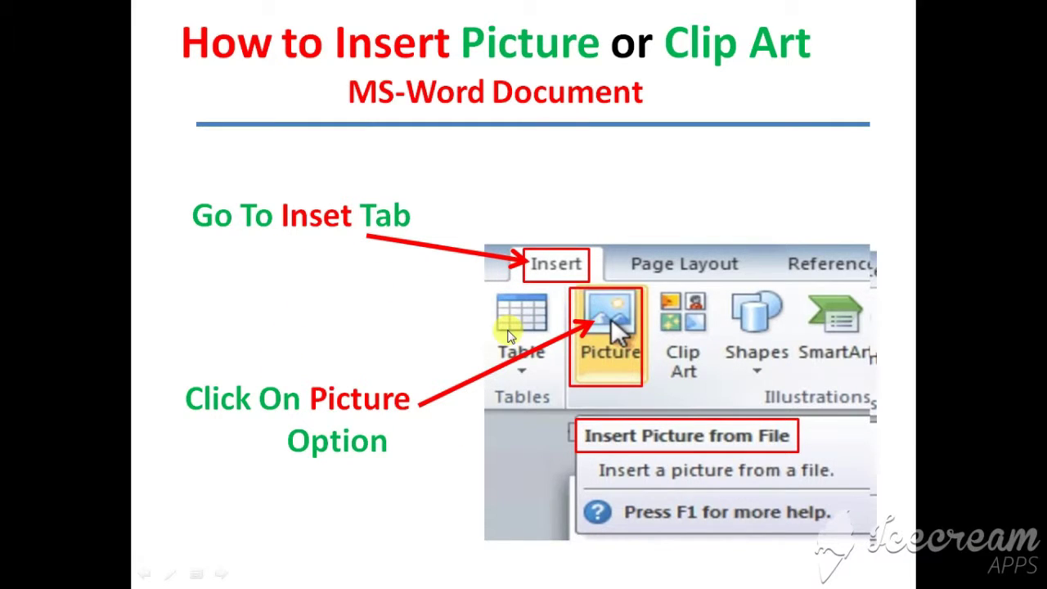
# - Advance to the Insert Picture tutorial slide and bring up Word's Insert Picture dialog
pyautogui.click(545, 406)
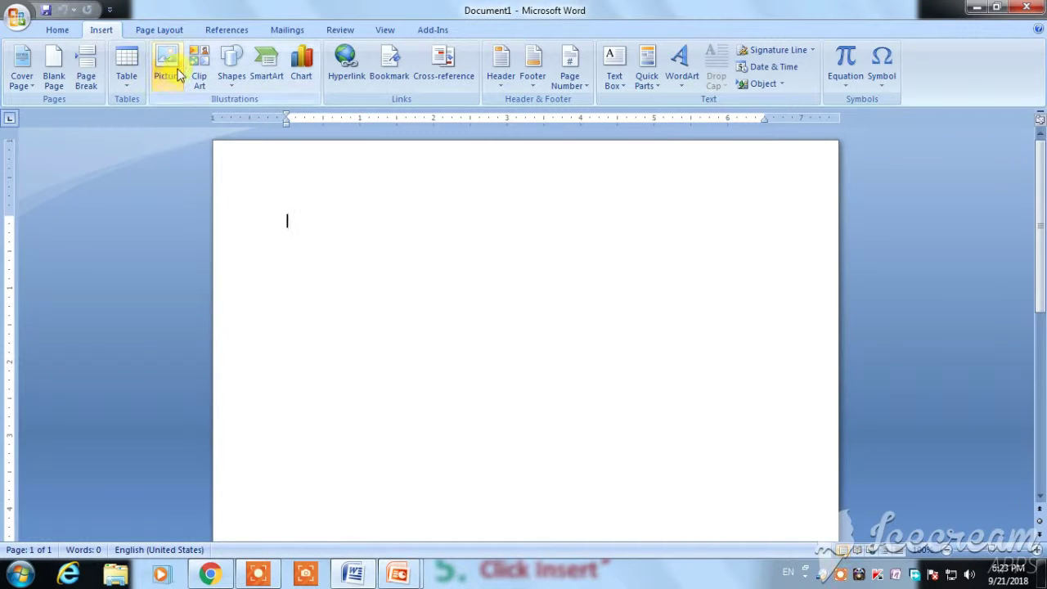
pyautogui.click(180, 74)
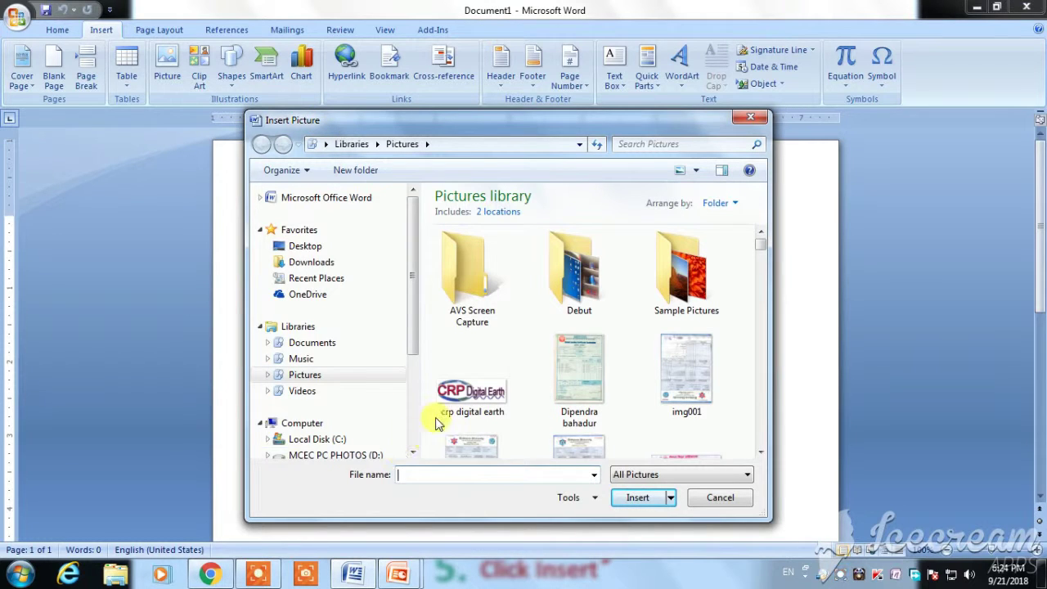
# - Insert comp2 from the Download images folder on MCEC PC PHOTOS (D:)
pyautogui.moveTo(413, 278); pyautogui.dragTo(408, 327)
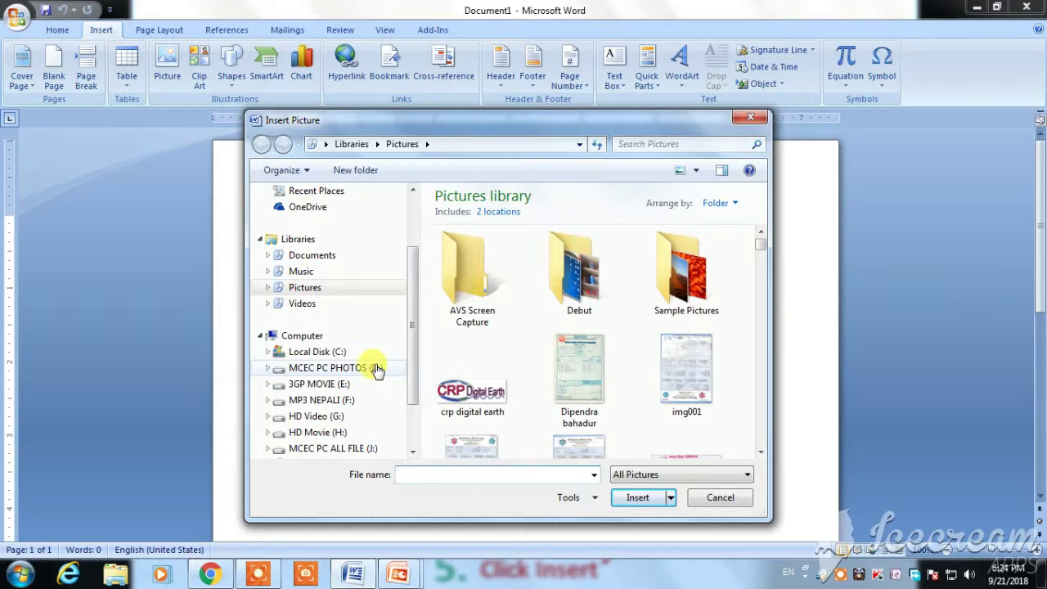
pyautogui.click(342, 372)
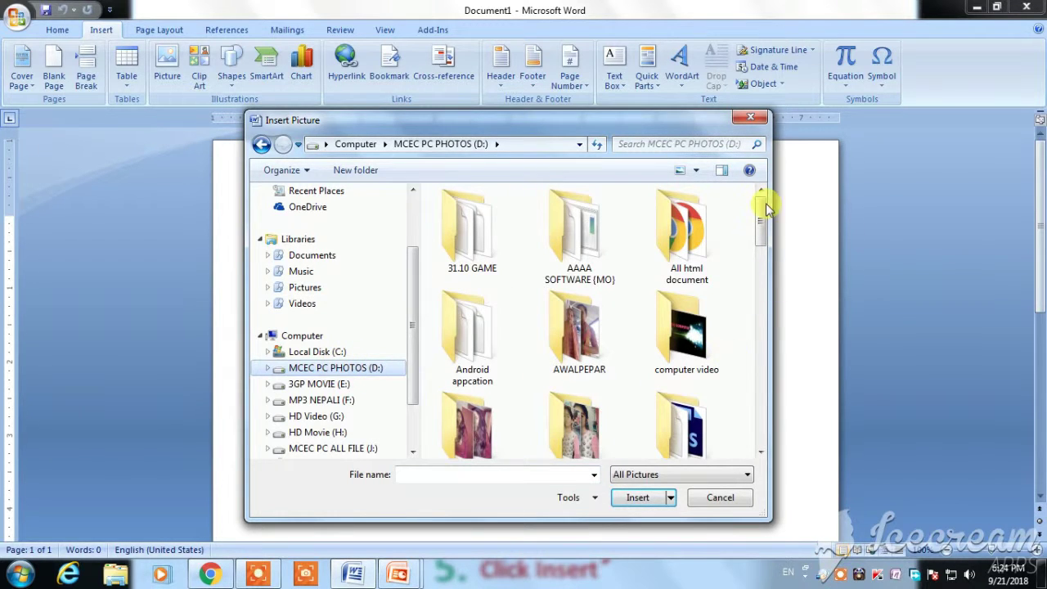
pyautogui.moveTo(766, 205)
pyautogui.mouseDown()
pyautogui.moveTo(756, 347)
pyautogui.moveTo(763, 251)
pyautogui.mouseUp()
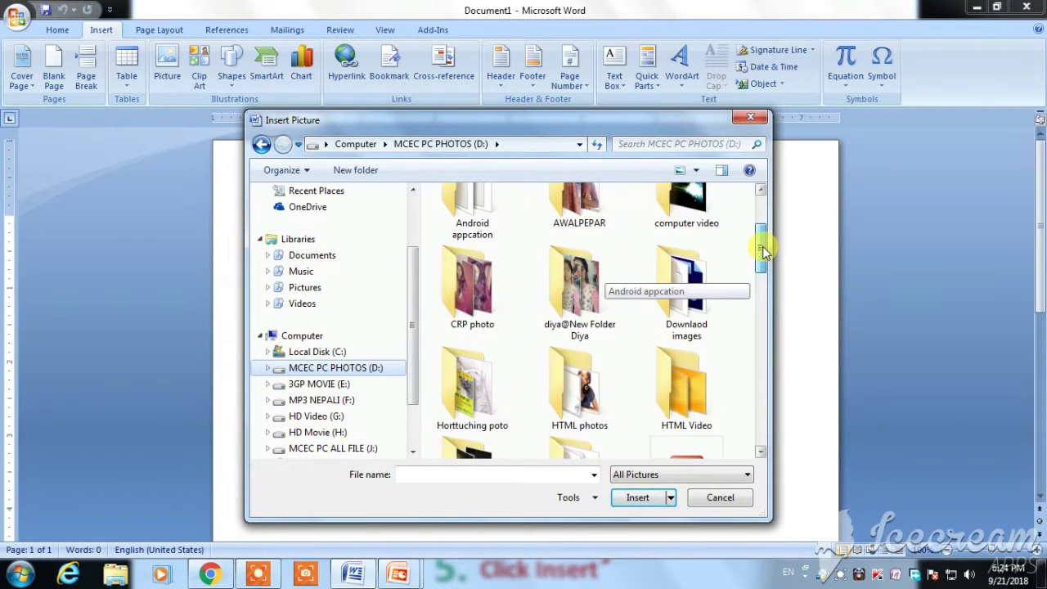
pyautogui.doubleClick(685, 287)
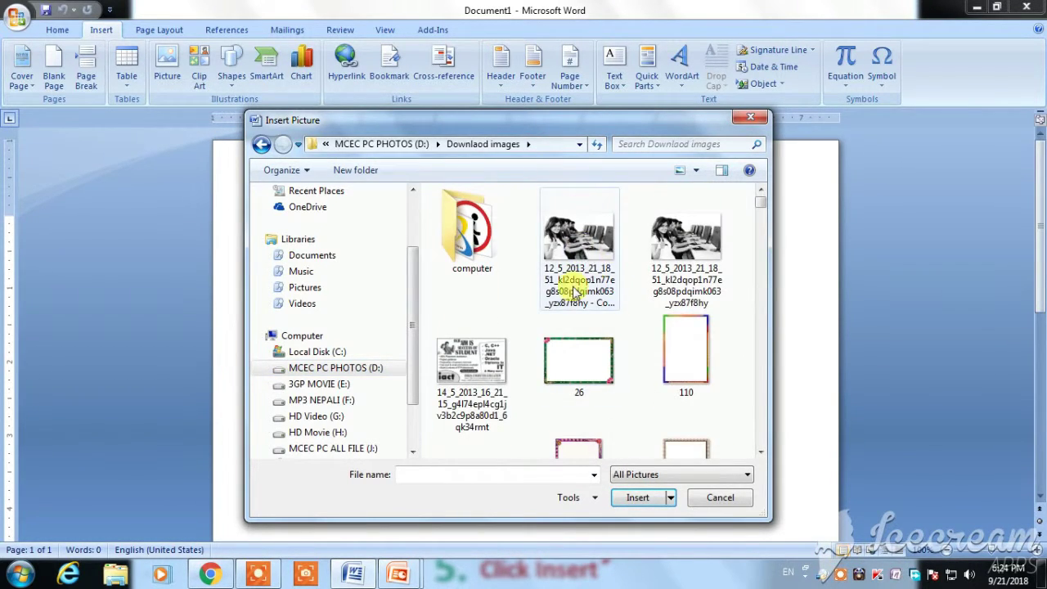
pyautogui.moveTo(763, 204); pyautogui.dragTo(759, 243)
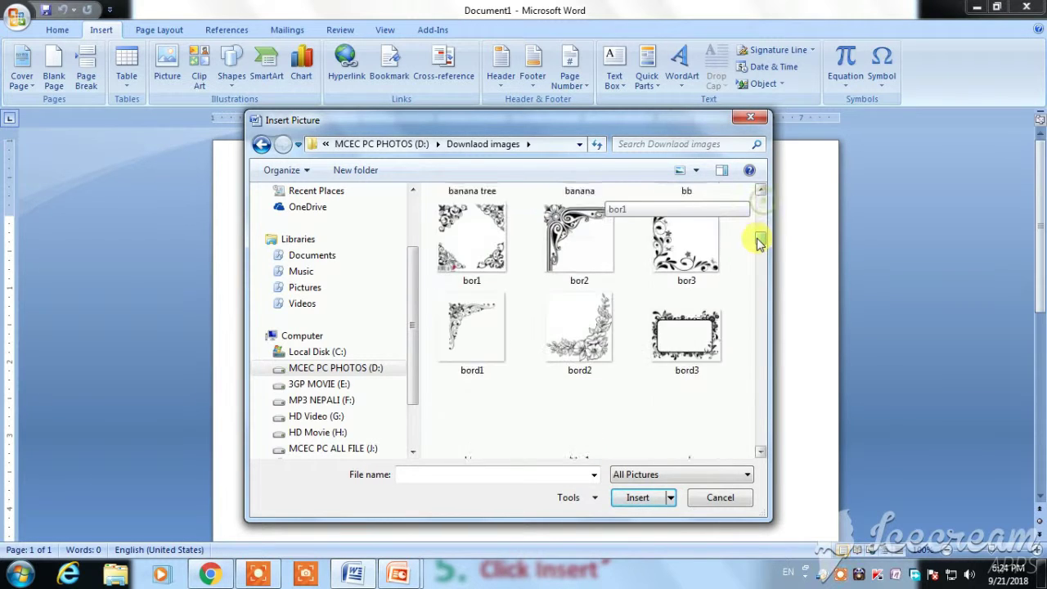
pyautogui.scroll(-1, 759, 243)
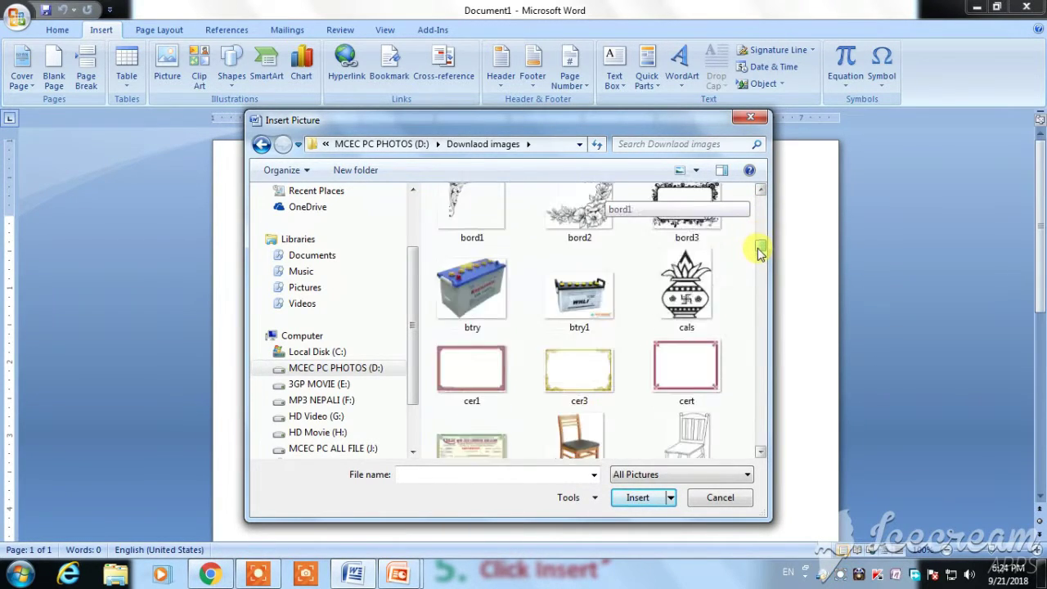
pyautogui.scroll(-1, 756, 246)
pyautogui.scroll(-1, 756, 245)
pyautogui.click(675, 352)
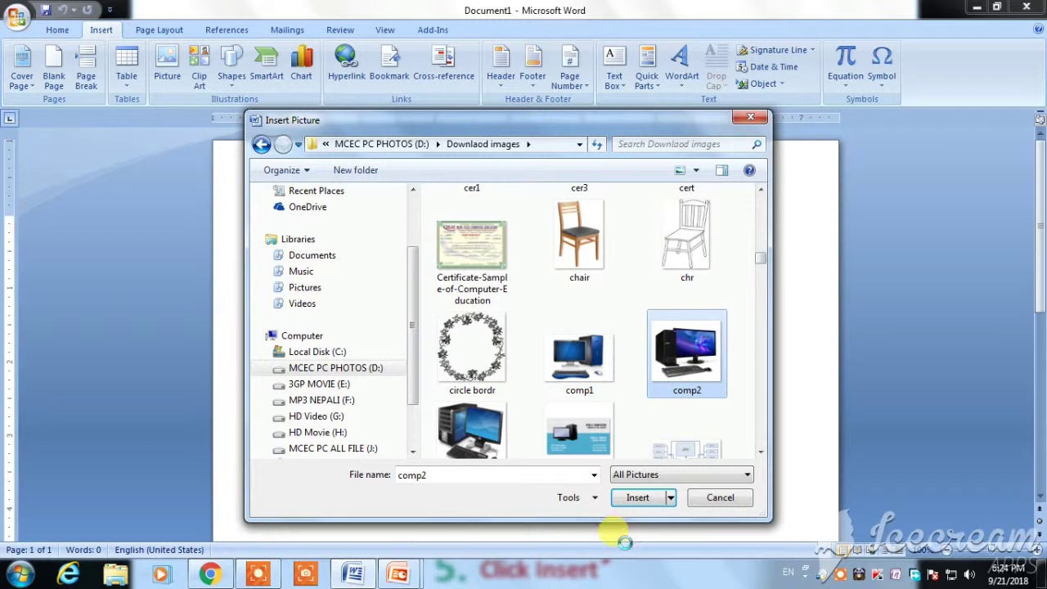
pyautogui.click(639, 499)
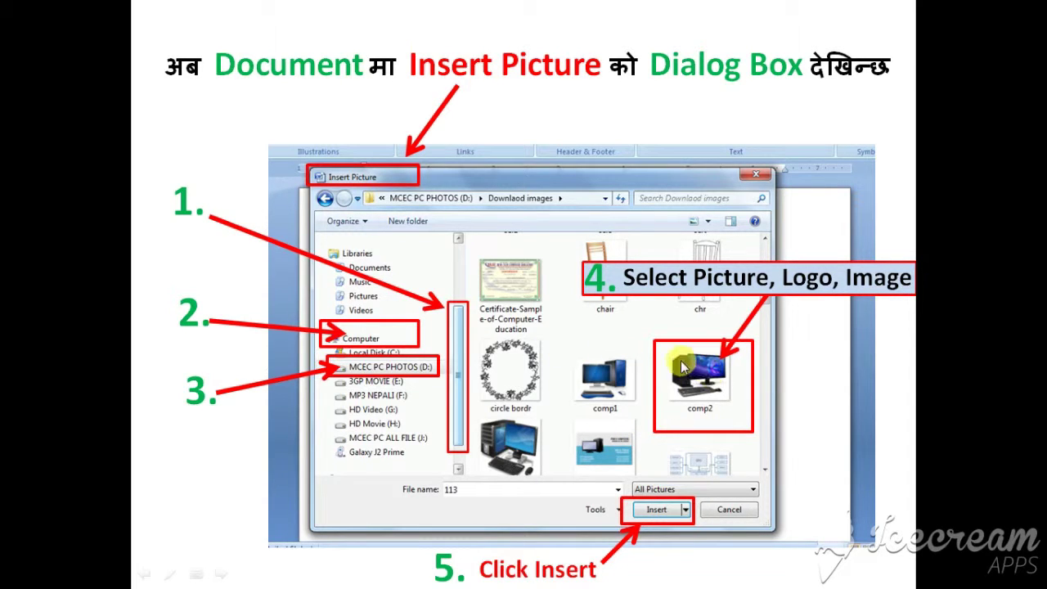
# - Advance to the Clip Art tutorial slide and switch back to Word with Alt+Tab
pyautogui.click(650, 509)
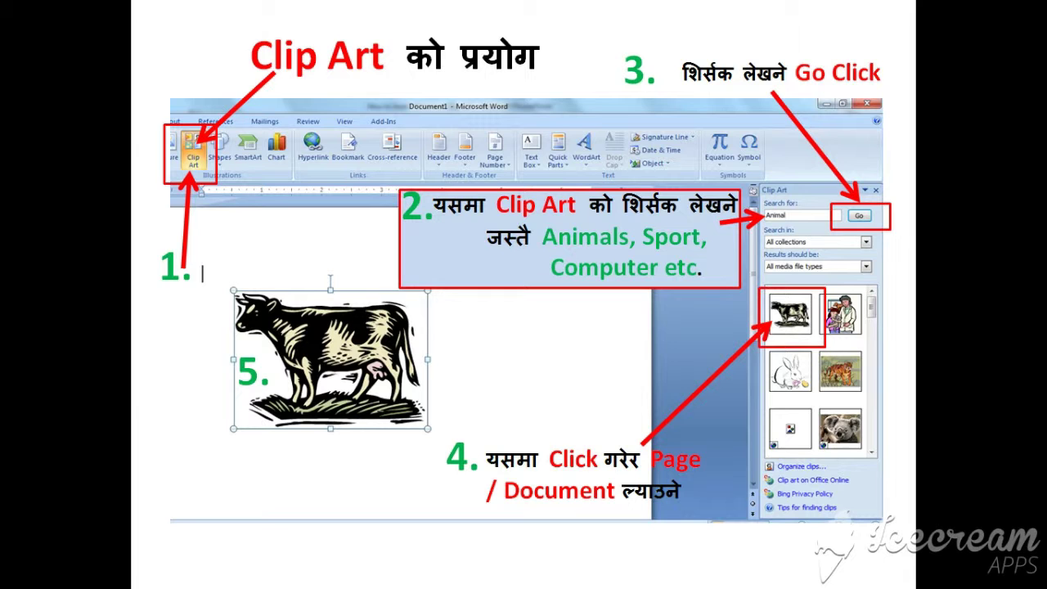
pyautogui.hotkey('alt', 'Tab')
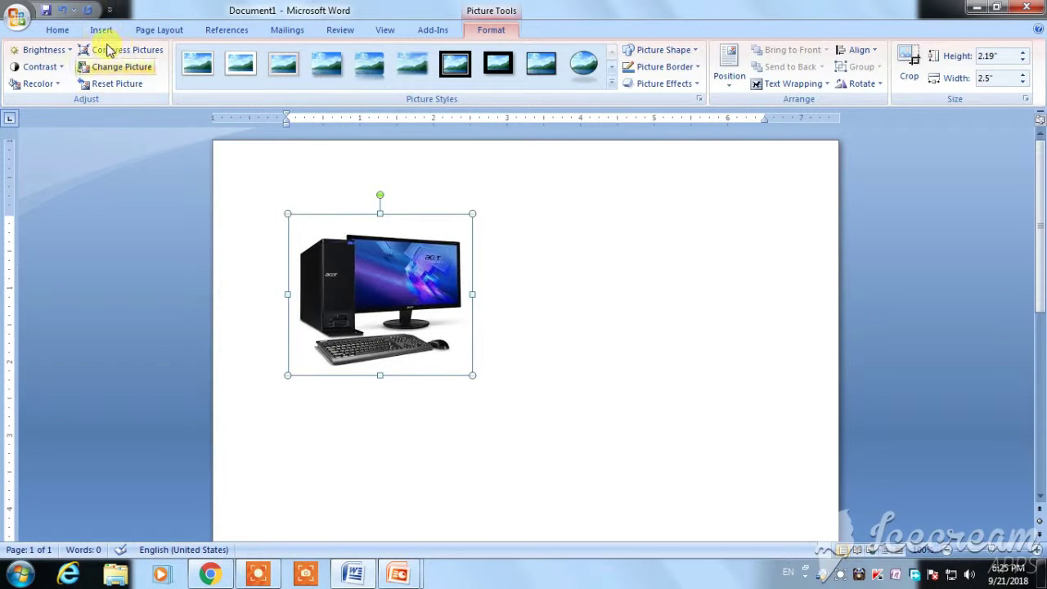
# - Search Clip Art for 'animals', insert the tiger clip, and drag it beside the computer picture
pyautogui.click(102, 30)
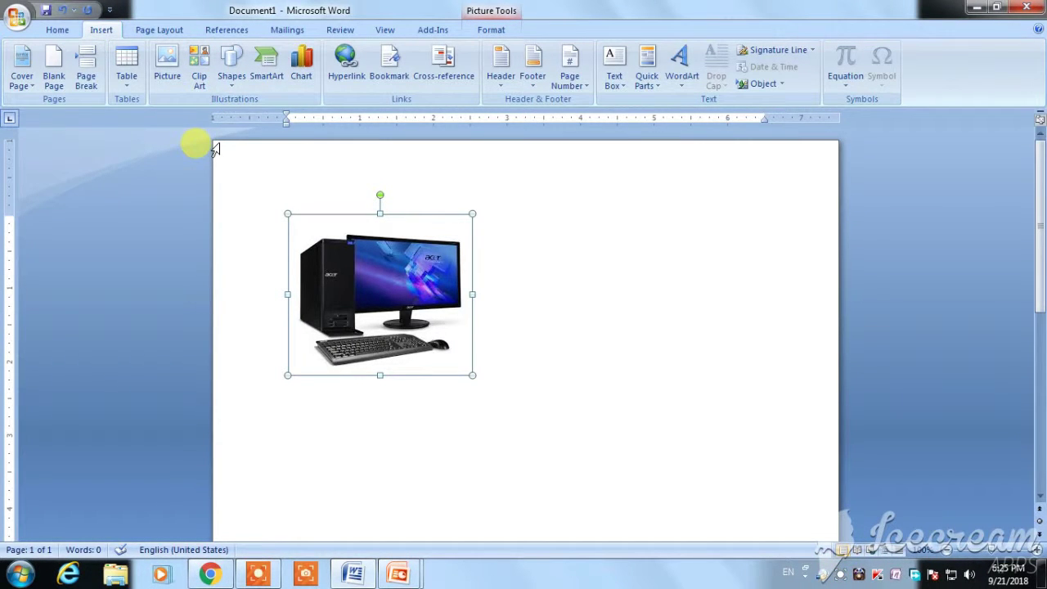
pyautogui.click(203, 73)
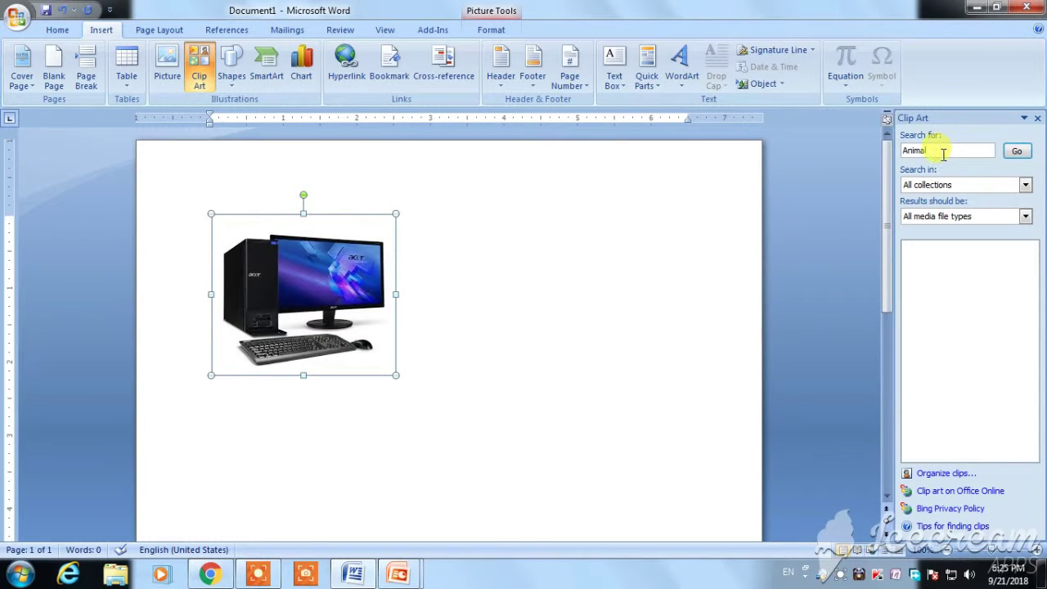
pyautogui.doubleClick(931, 152)
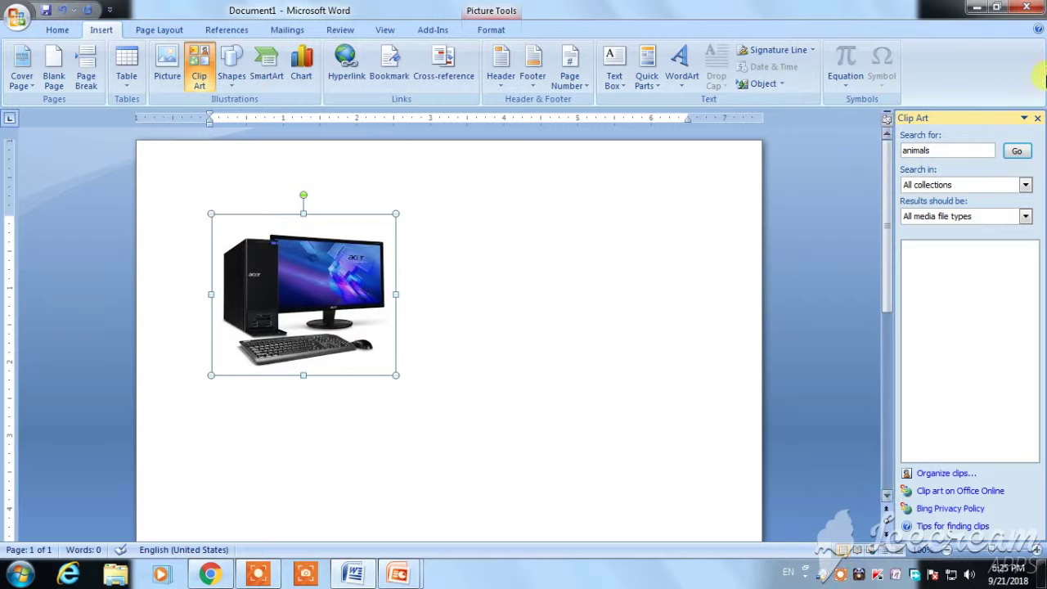
pyautogui.click(1020, 151)
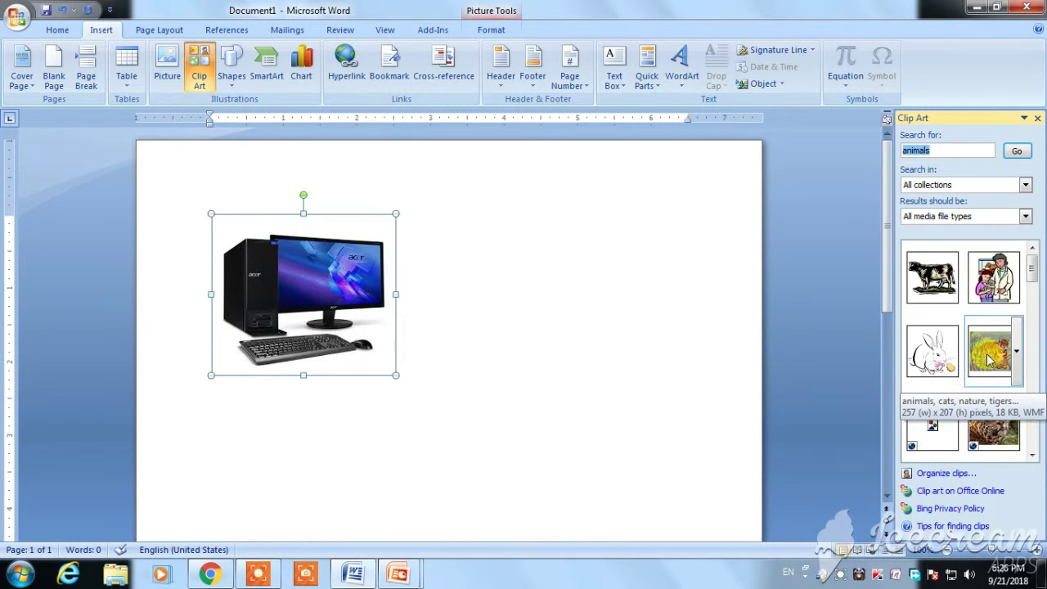
pyautogui.click(989, 357)
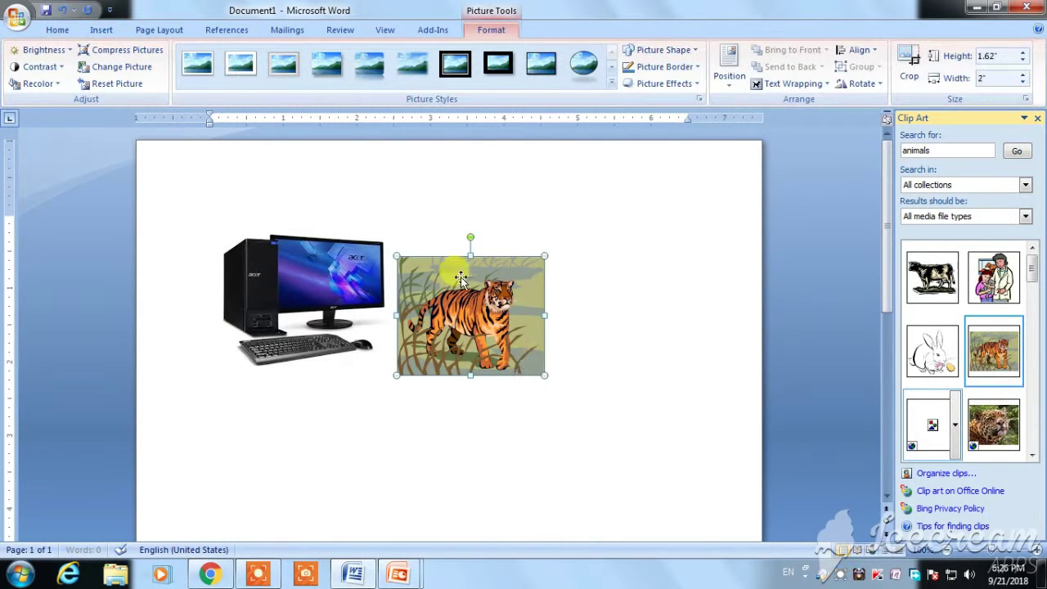
pyautogui.moveTo(454, 309); pyautogui.dragTo(480, 367)
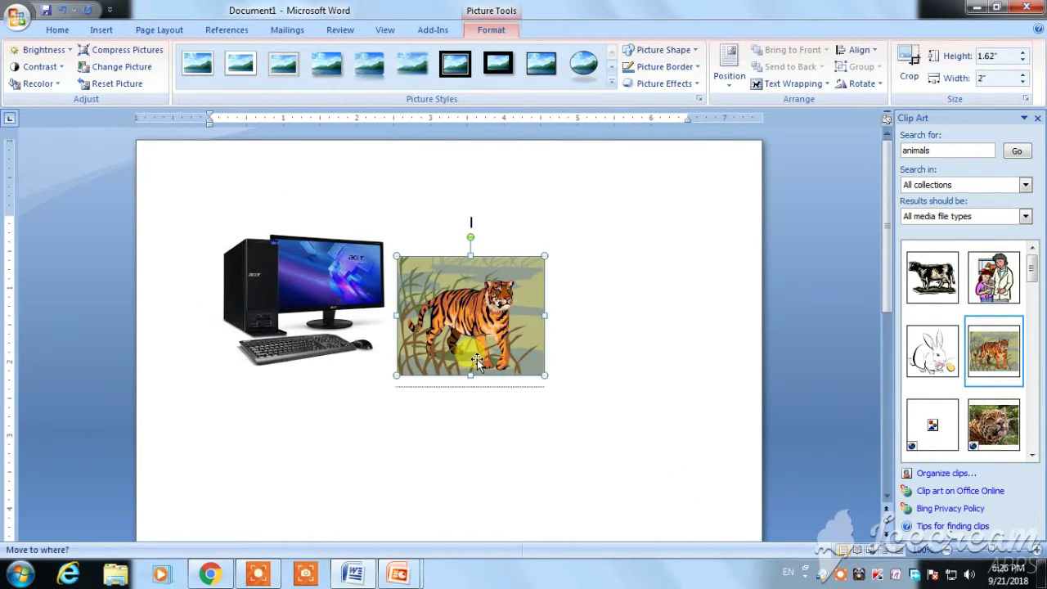
pyautogui.click(102, 31)
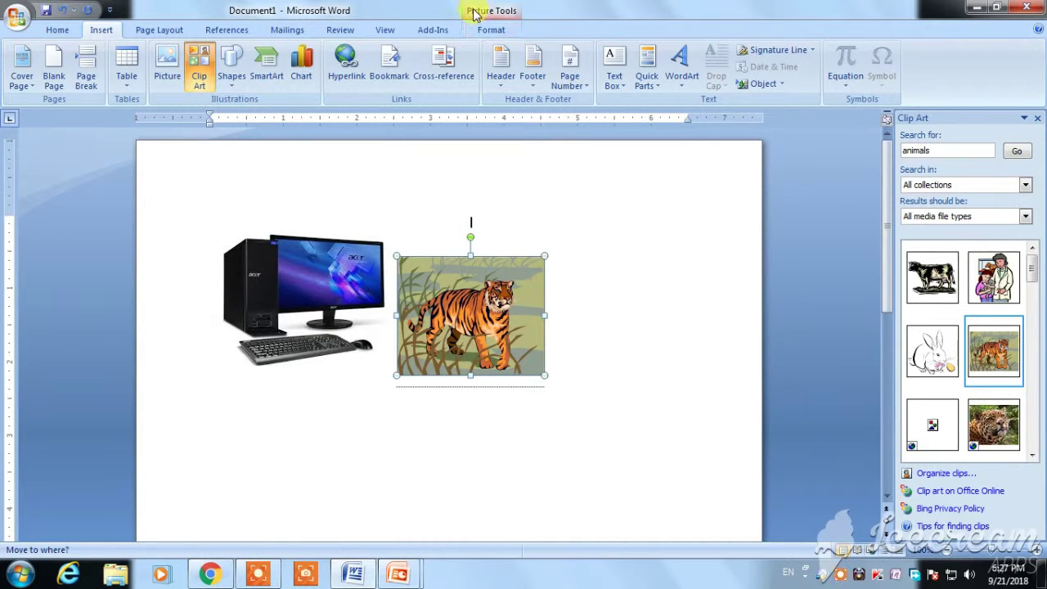
pyautogui.click(328, 276)
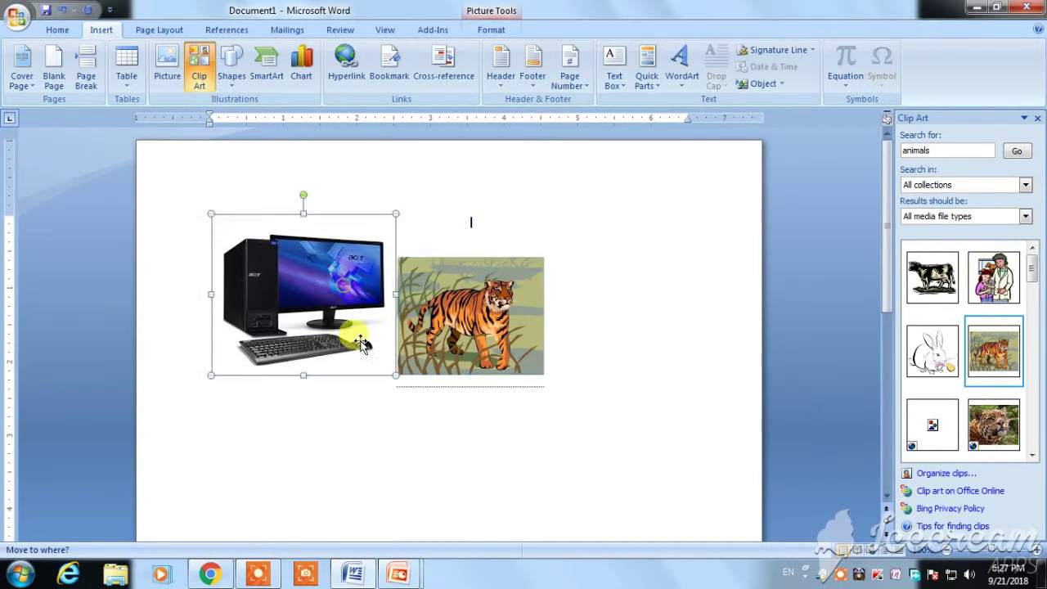
pyautogui.click(423, 333)
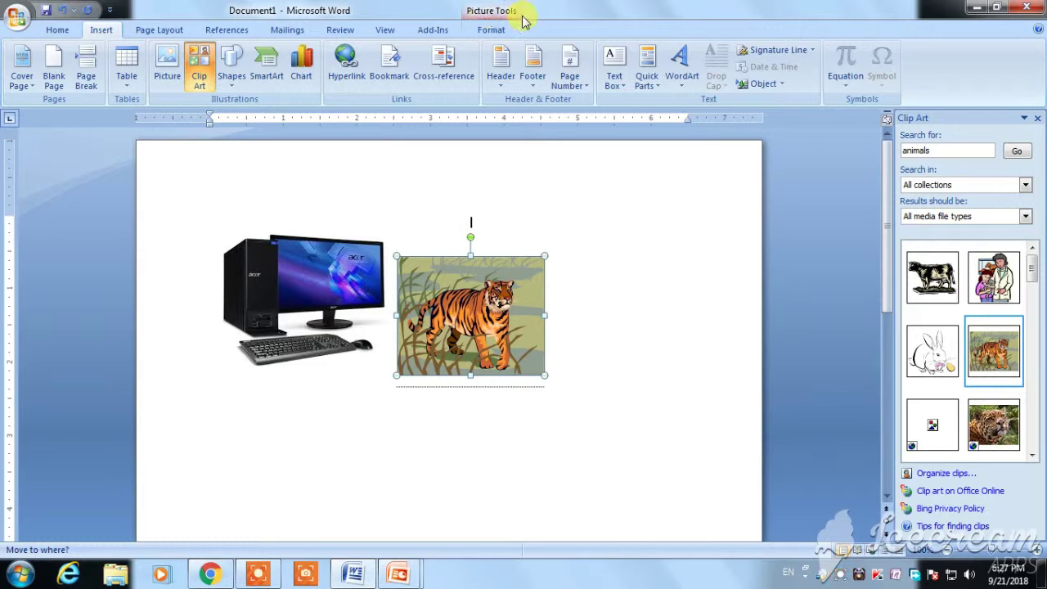
pyautogui.click(491, 30)
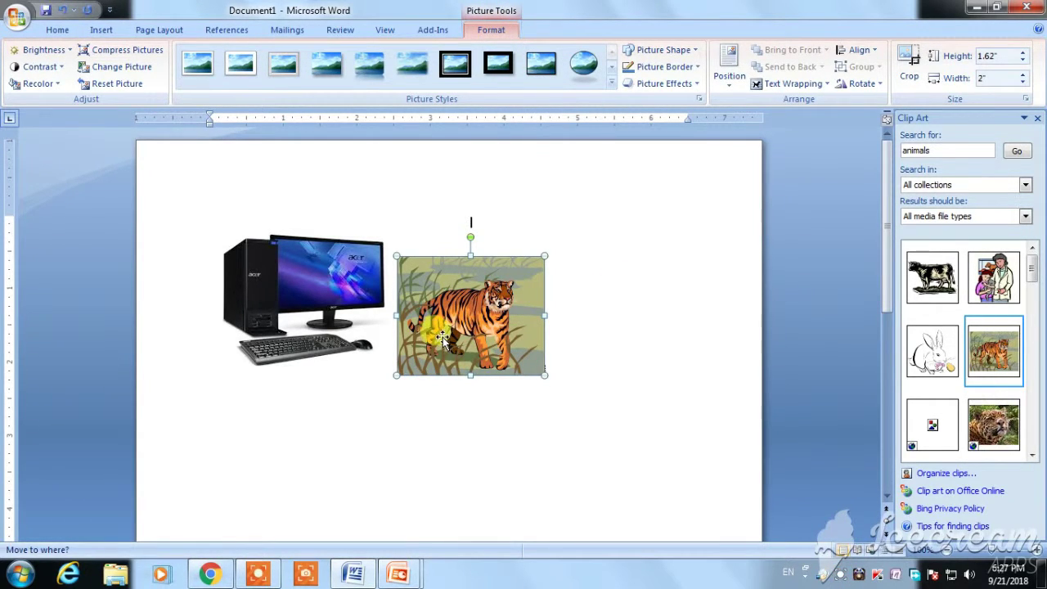
pyautogui.moveTo(489, 313)
pyautogui.mouseDown()
pyautogui.moveTo(630, 266)
pyautogui.moveTo(501, 421)
pyautogui.mouseUp()
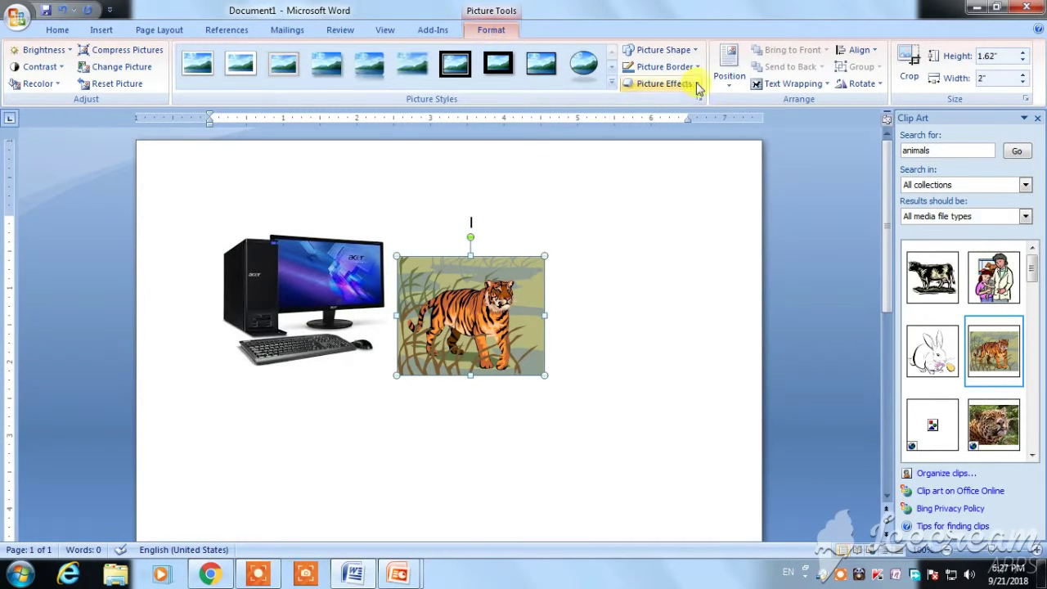
# - Set the tiger to In Front of Text wrapping and move it to the page's upper right
pyautogui.click(798, 86)
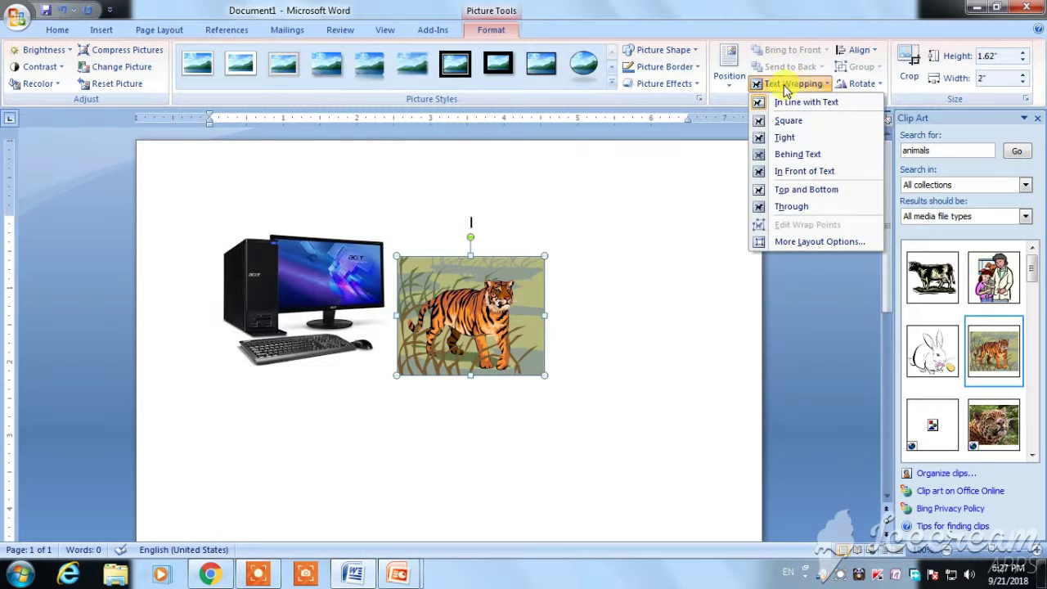
pyautogui.click(814, 177)
pyautogui.moveTo(462, 294)
pyautogui.mouseDown()
pyautogui.moveTo(639, 246)
pyautogui.moveTo(620, 215)
pyautogui.mouseUp()
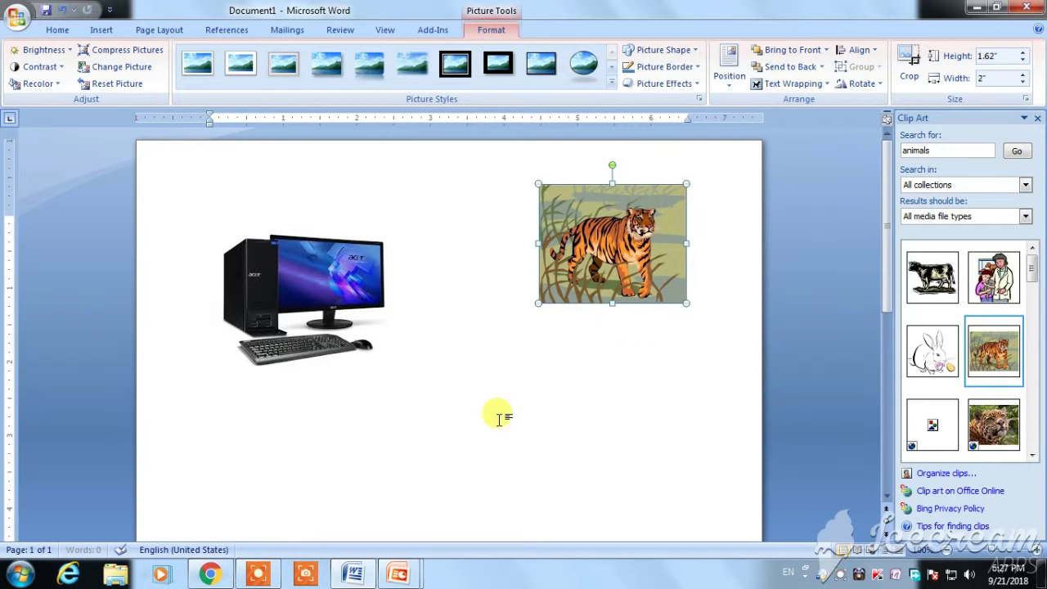
# - Set the computer picture to In Front of Text wrapping and nudge it slightly higher
pyautogui.click(296, 283)
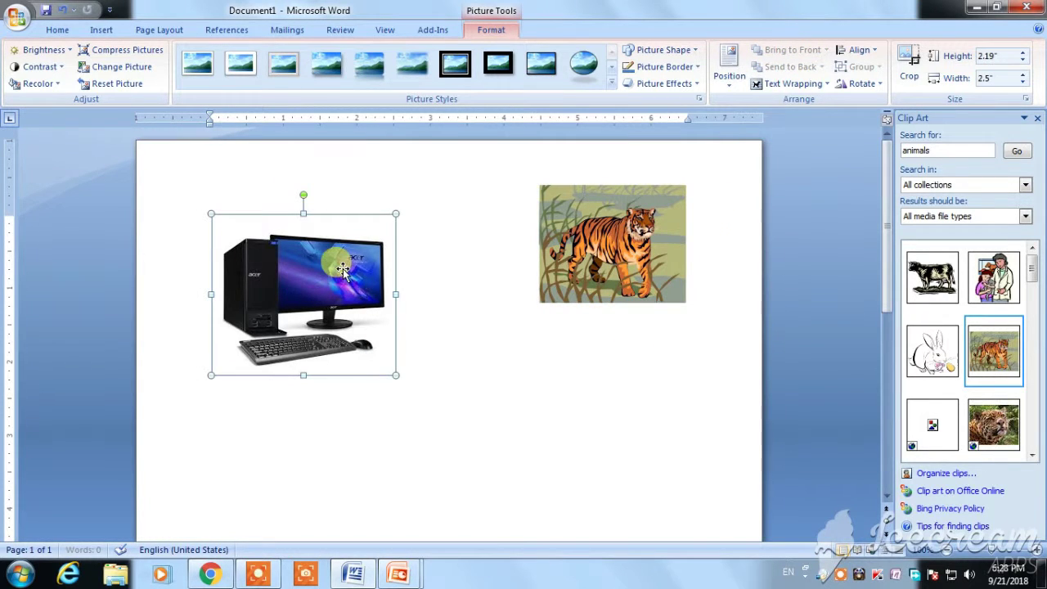
pyautogui.moveTo(303, 261); pyautogui.dragTo(375, 255)
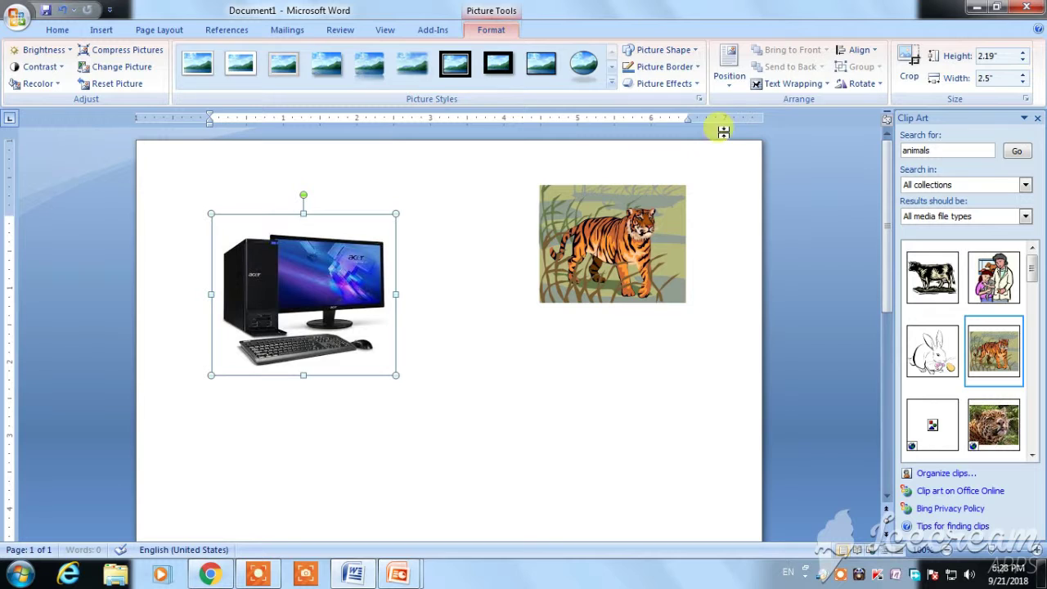
pyautogui.click(789, 85)
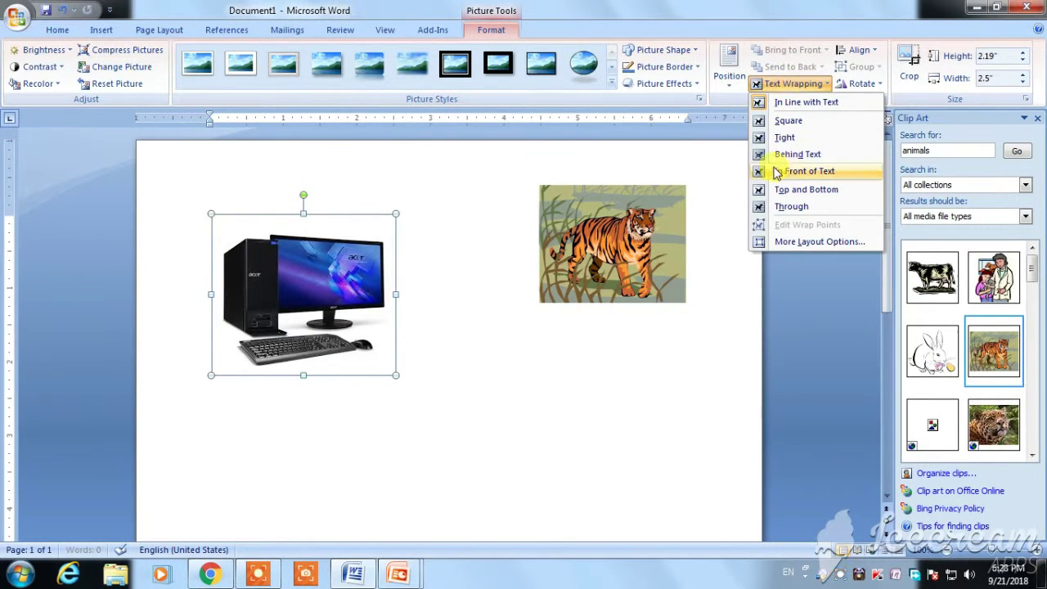
pyautogui.click(822, 175)
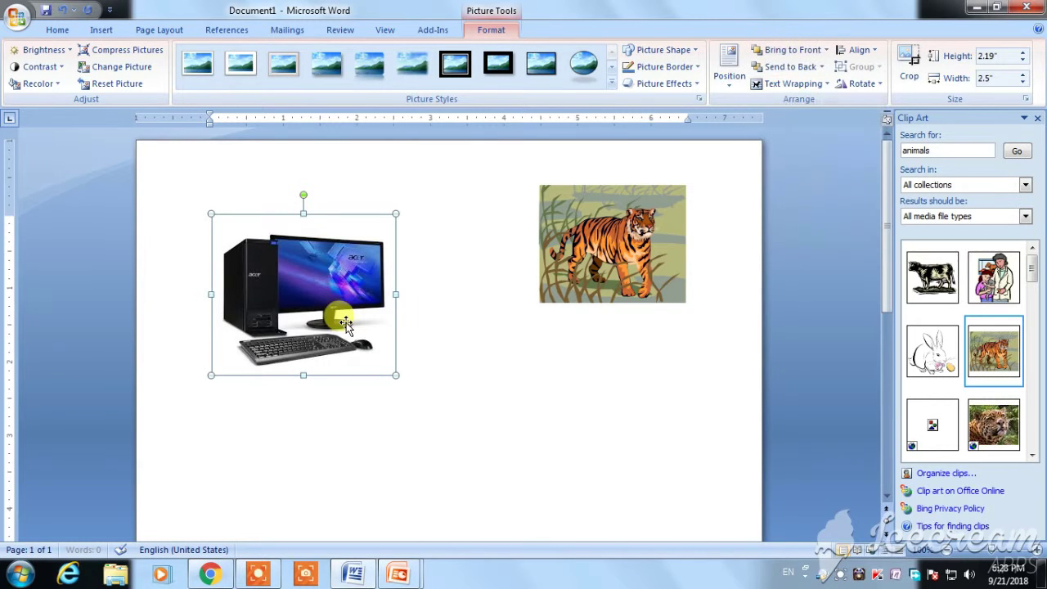
pyautogui.moveTo(305, 267)
pyautogui.mouseDown()
pyautogui.moveTo(426, 405)
pyautogui.moveTo(313, 219)
pyautogui.mouseUp()
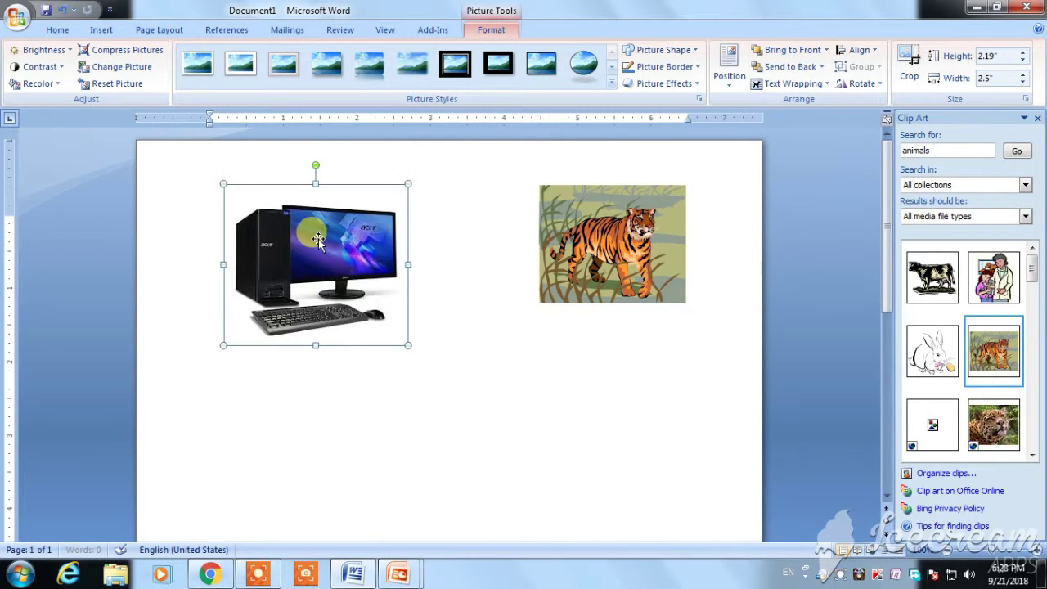
# - Shrink the computer picture to a small icon; resize the tiger mid-page to 2.1" by 2.77"
pyautogui.moveTo(219, 179); pyautogui.dragTo(338, 285)
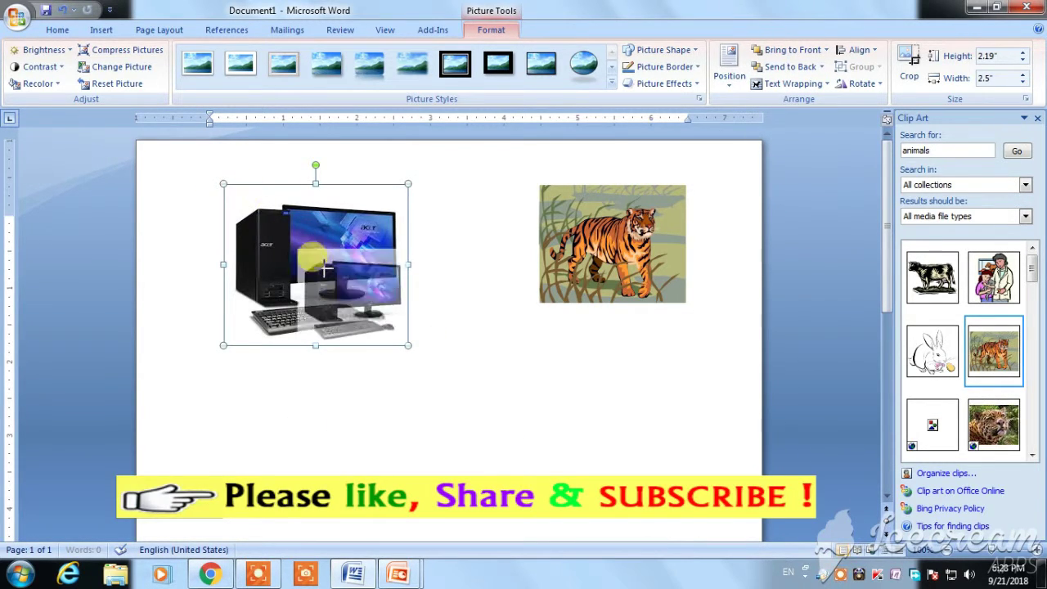
pyautogui.moveTo(375, 317); pyautogui.dragTo(302, 263)
pyautogui.click(602, 259)
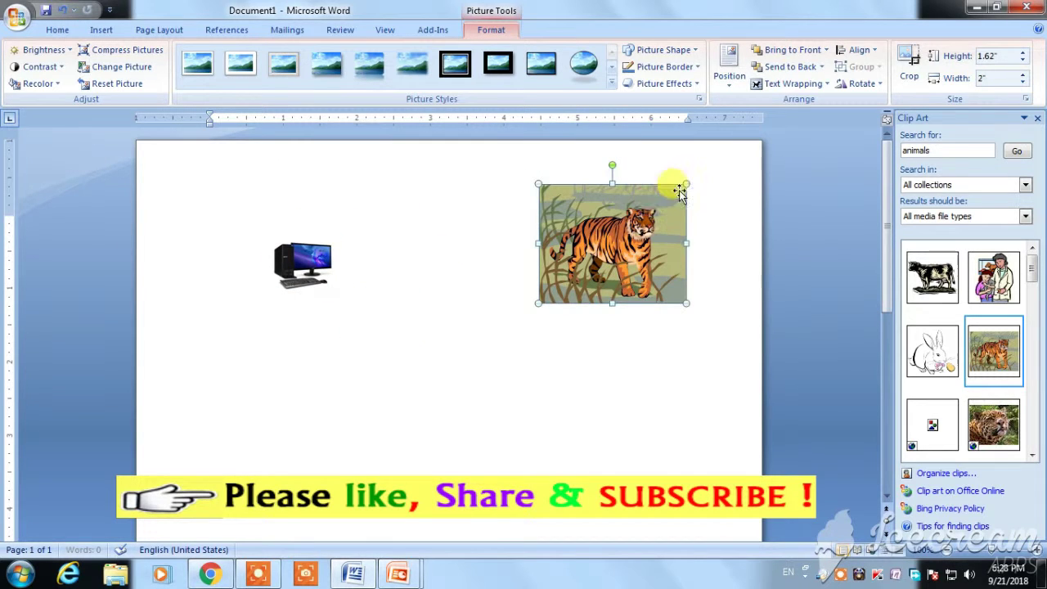
pyautogui.moveTo(686, 184); pyautogui.dragTo(624, 234)
pyautogui.moveTo(579, 274)
pyautogui.mouseDown()
pyautogui.moveTo(623, 234)
pyautogui.moveTo(557, 276)
pyautogui.mouseUp()
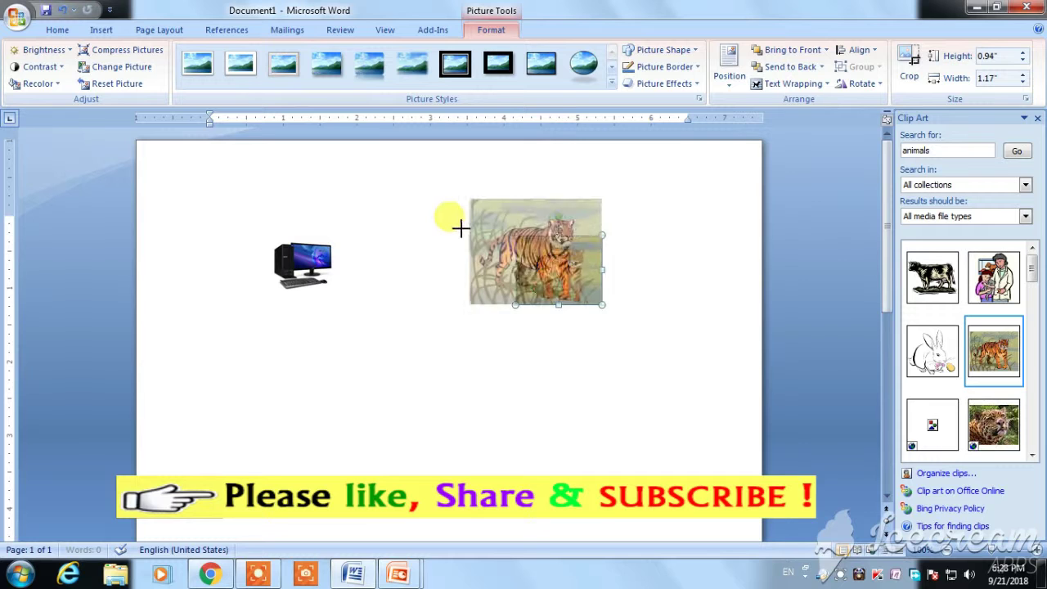
pyautogui.moveTo(514, 234)
pyautogui.mouseDown()
pyautogui.moveTo(435, 171)
pyautogui.moveTo(505, 293)
pyautogui.mouseUp()
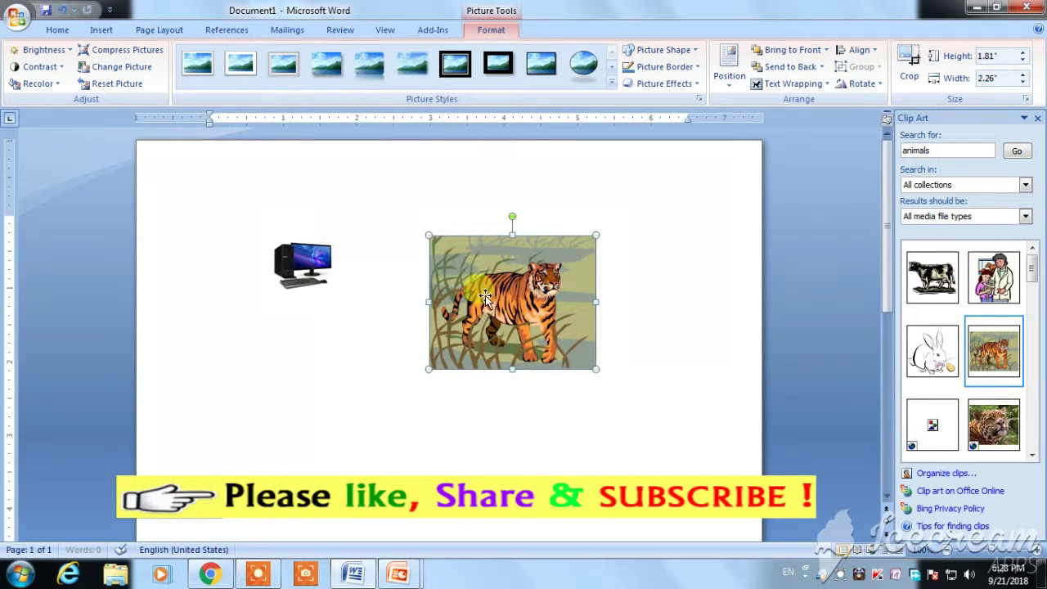
pyautogui.moveTo(597, 302); pyautogui.dragTo(633, 302)
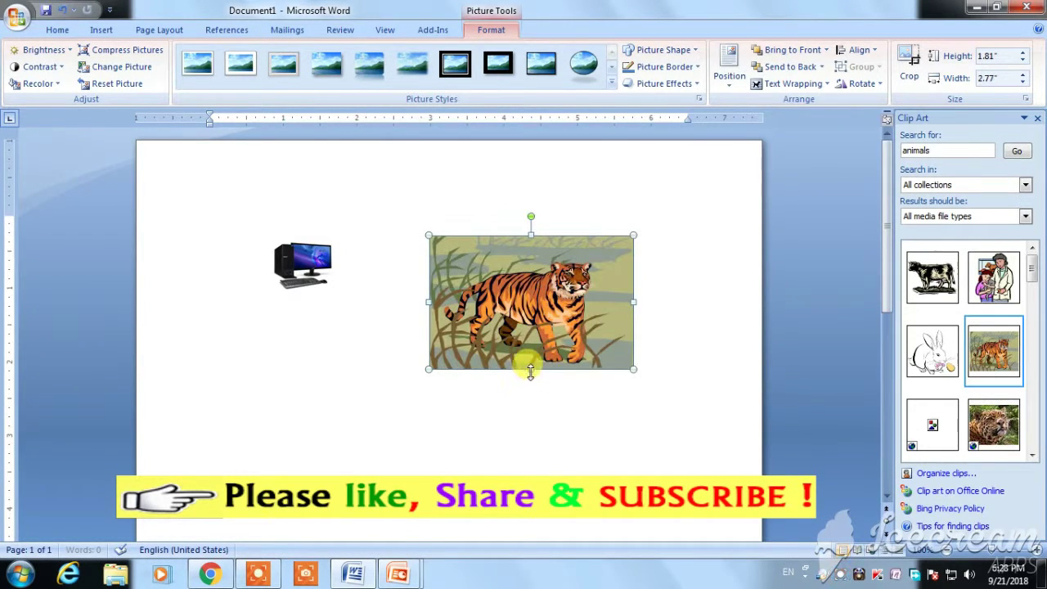
pyautogui.moveTo(530, 369); pyautogui.dragTo(531, 390)
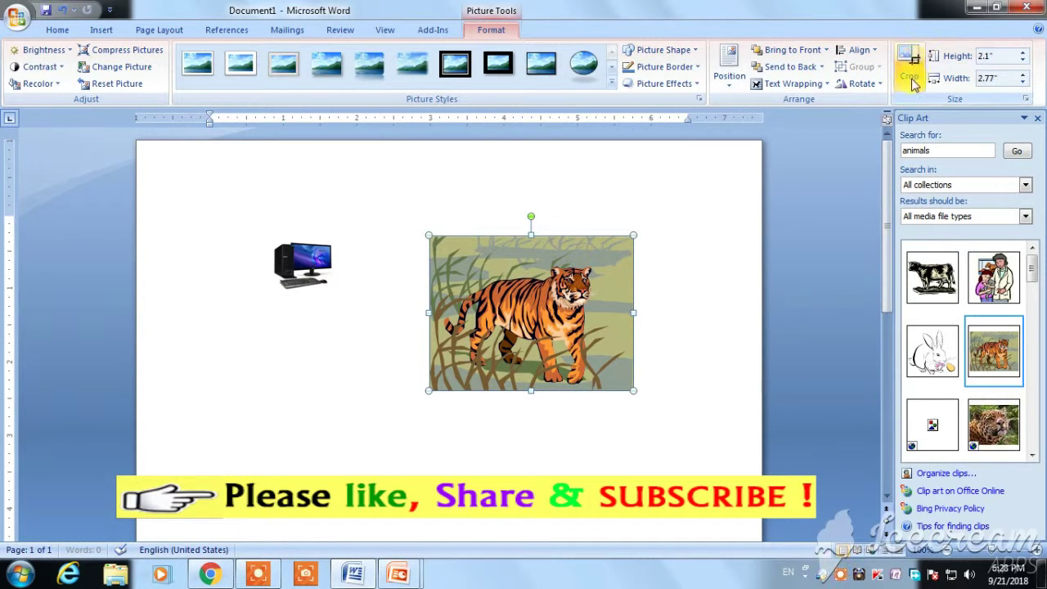
# - Crop the tiger's right and top edges, then place it right of the computer icon at 1.32" by 1.8"
pyautogui.click(907, 82)
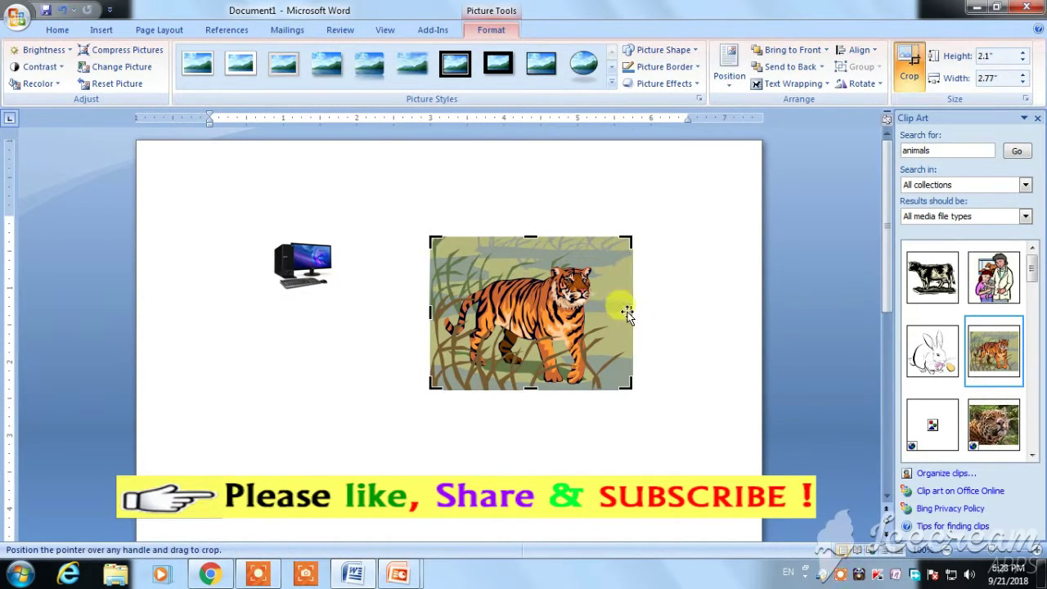
pyautogui.moveTo(632, 312); pyautogui.dragTo(608, 312)
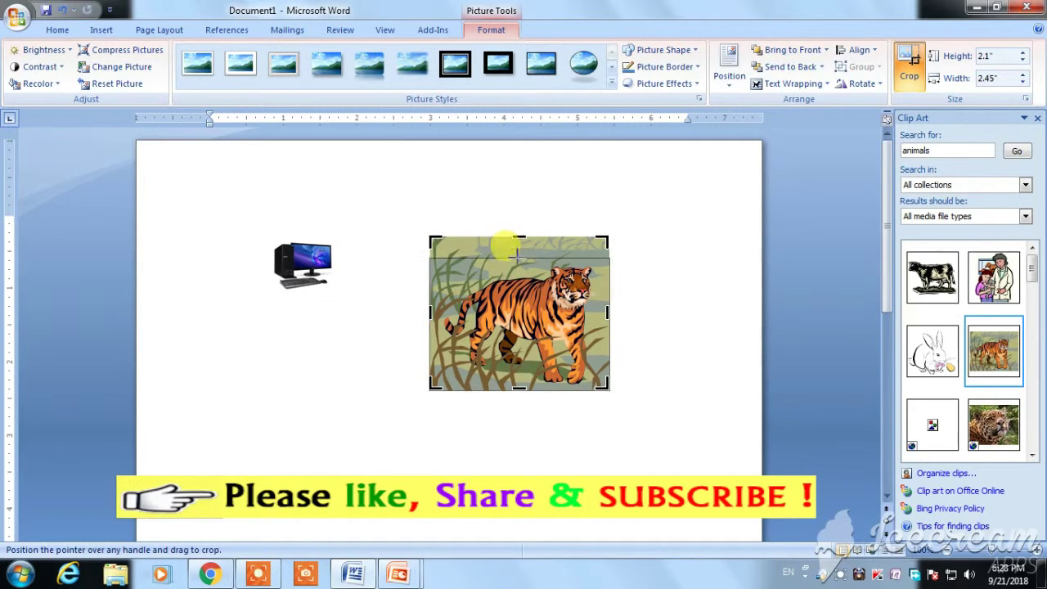
pyautogui.moveTo(517, 236); pyautogui.dragTo(517, 260)
pyautogui.moveTo(520, 323); pyautogui.dragTo(639, 264)
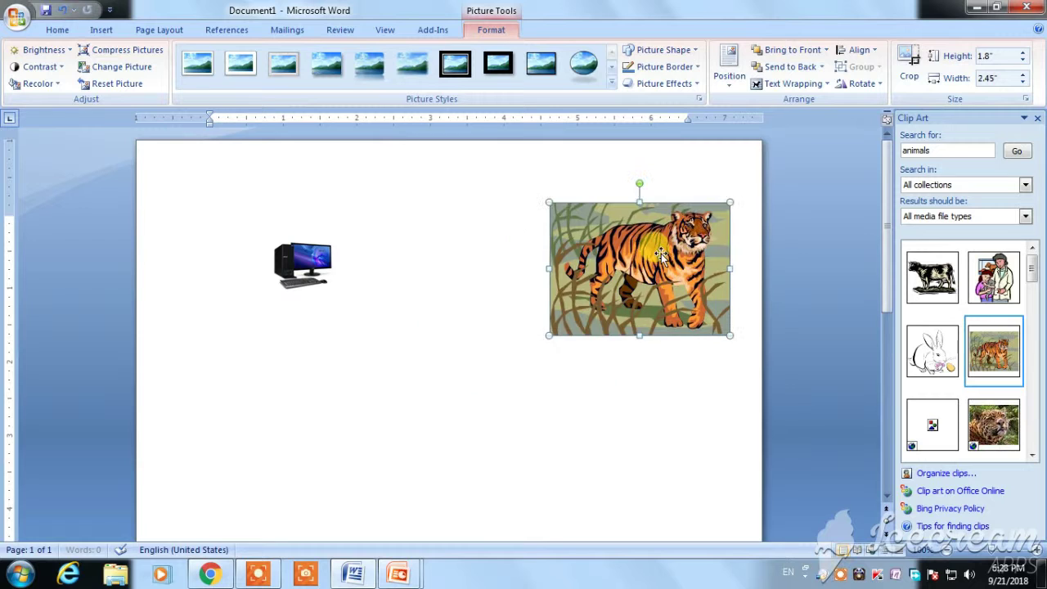
pyautogui.moveTo(572, 216)
pyautogui.mouseDown()
pyautogui.moveTo(486, 229)
pyautogui.moveTo(510, 247)
pyautogui.mouseUp()
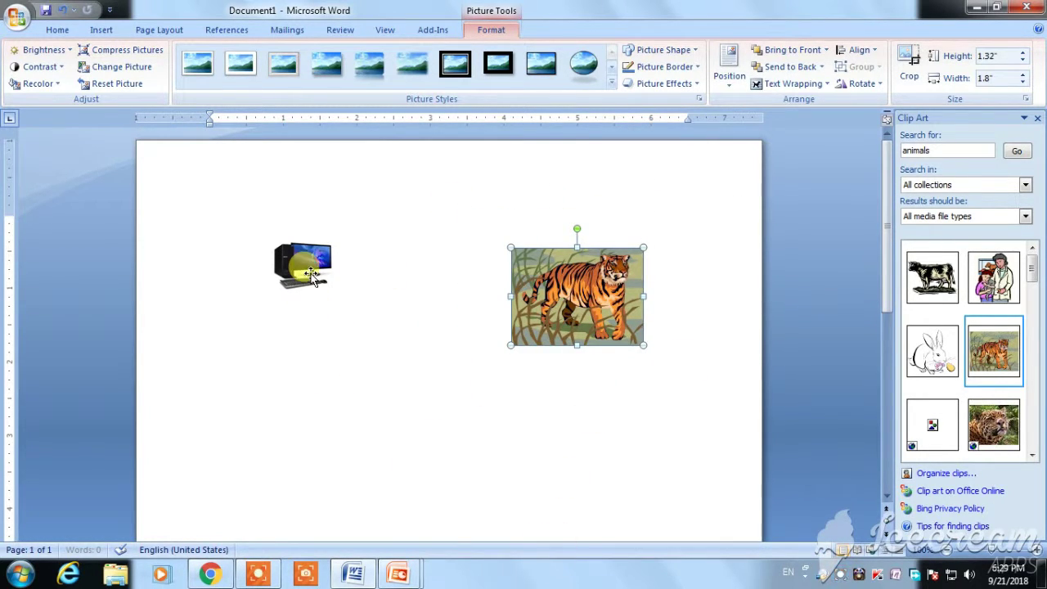
# - Preview Recolor, reset the computer picture to 2.19" by 2.5", and start Change Picture
pyautogui.click(290, 255)
pyautogui.moveTo(336, 292); pyautogui.dragTo(407, 355)
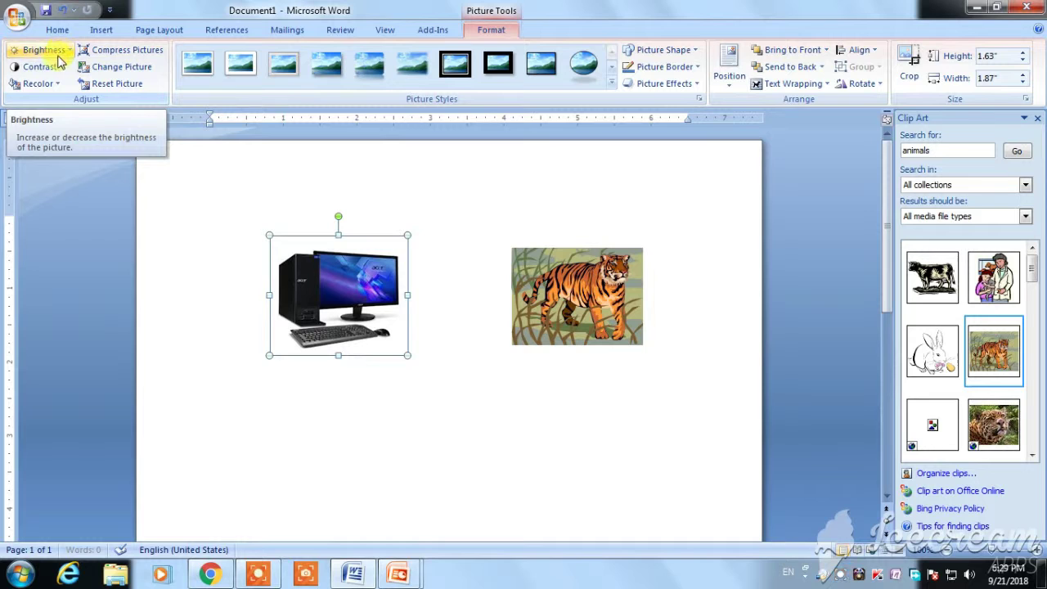
pyautogui.click(49, 85)
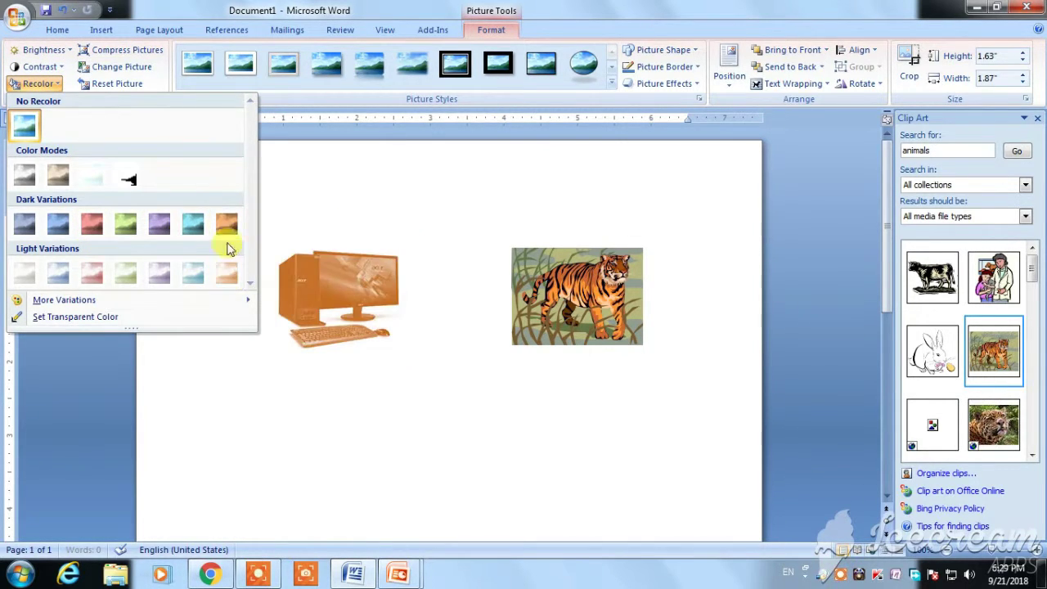
pyautogui.click(304, 200)
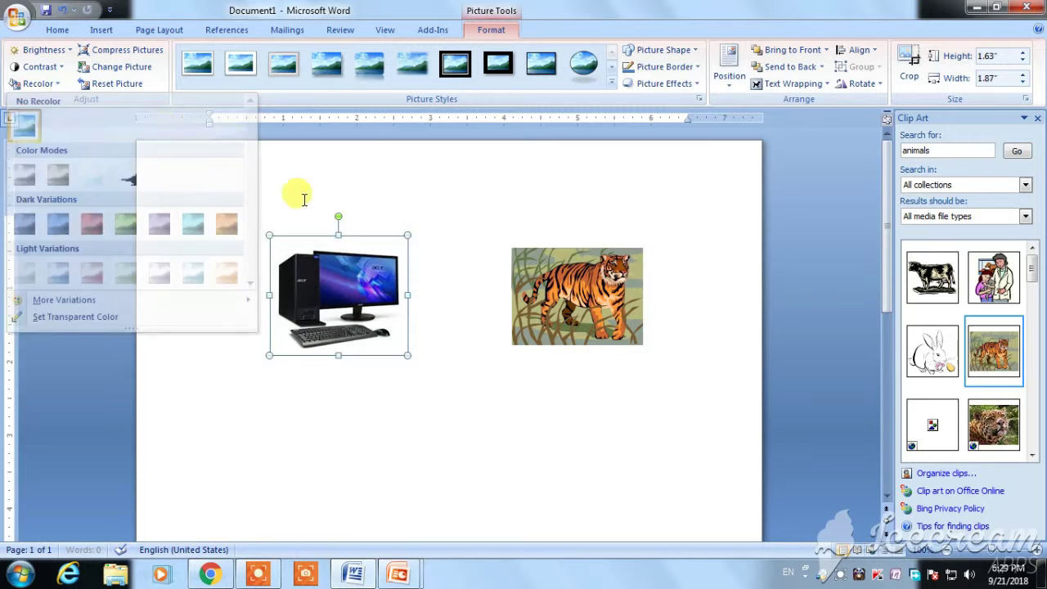
pyautogui.click(117, 83)
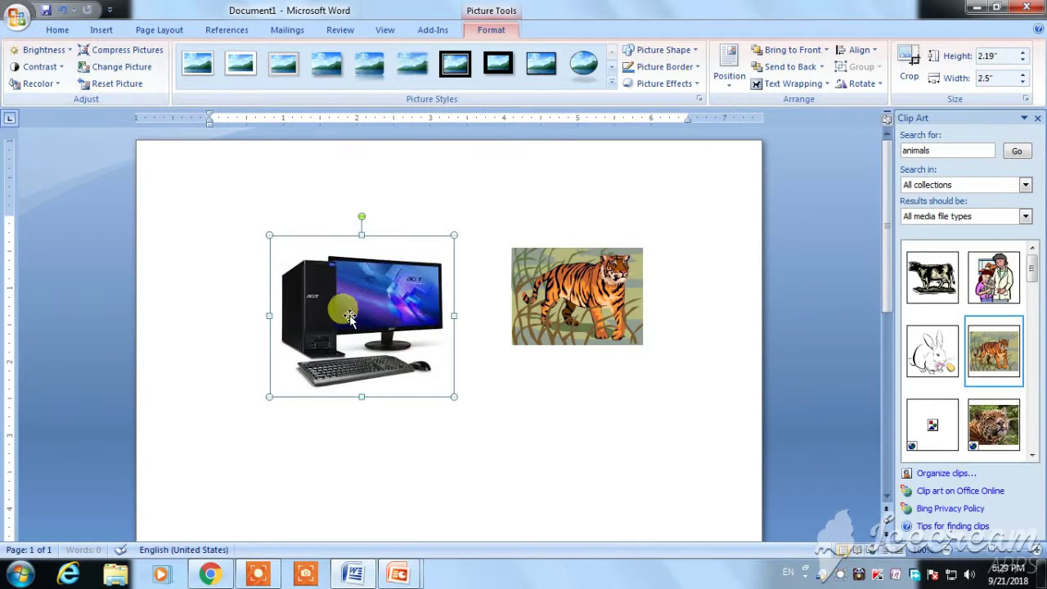
pyautogui.click(125, 68)
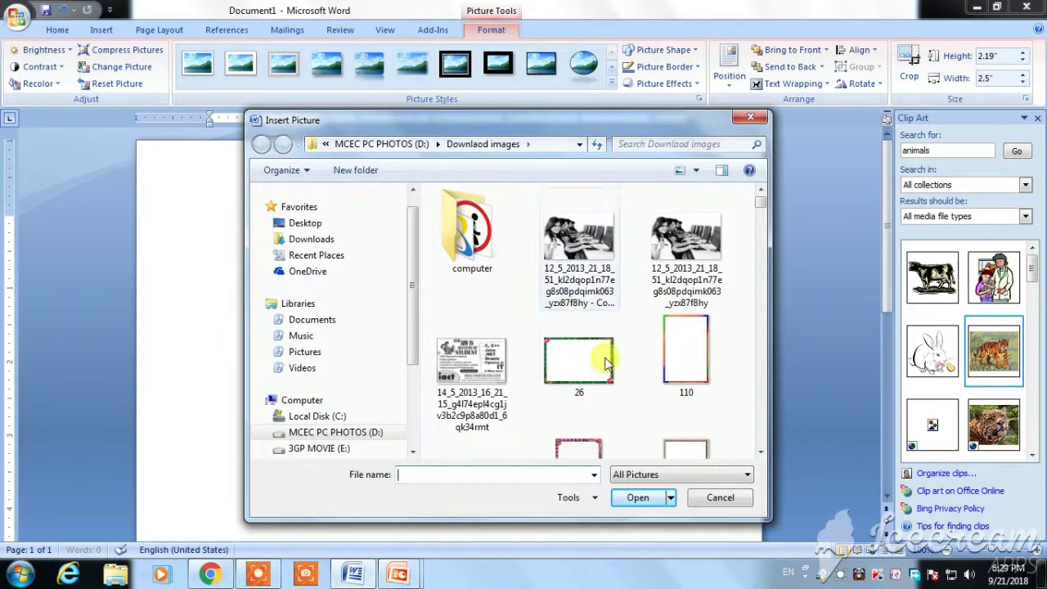
# - Swap the computer picture for the black-and-white students photo and nudge it slightly left
pyautogui.click(595, 277)
pyautogui.click(638, 498)
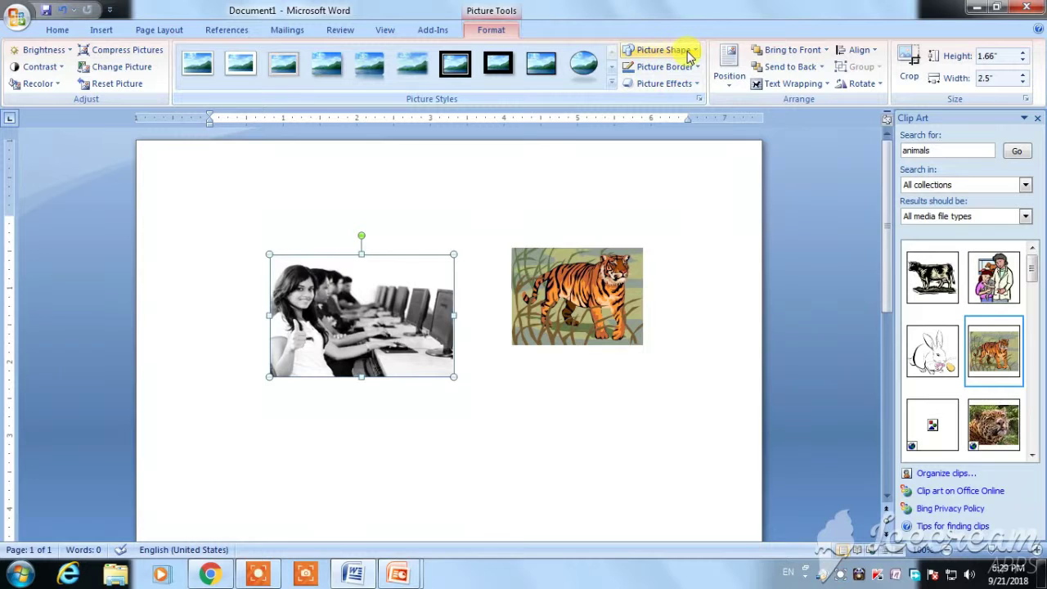
pyautogui.moveTo(398, 281); pyautogui.dragTo(362, 273)
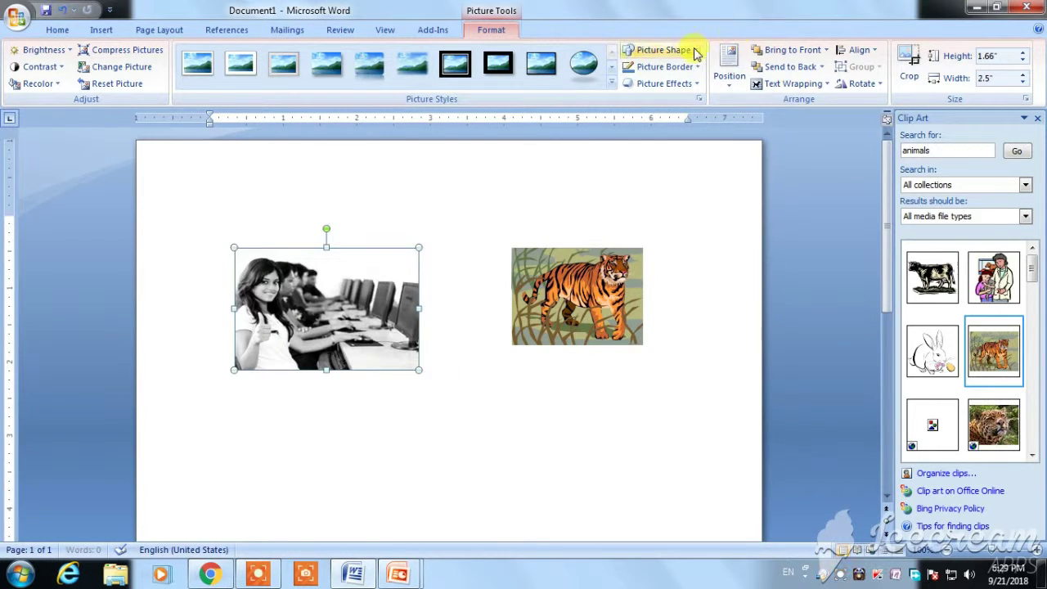
# - Try the up-arrow and pentagon-arrow picture shapes, then revert the photo to a plain Rectangle
pyautogui.click(663, 50)
pyautogui.click(659, 192)
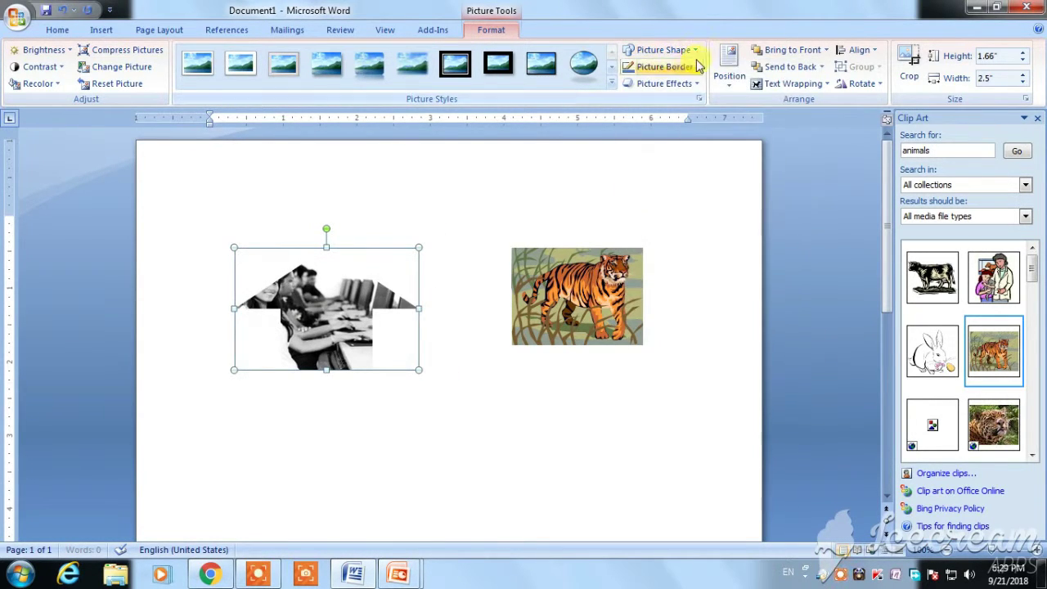
pyautogui.click(695, 51)
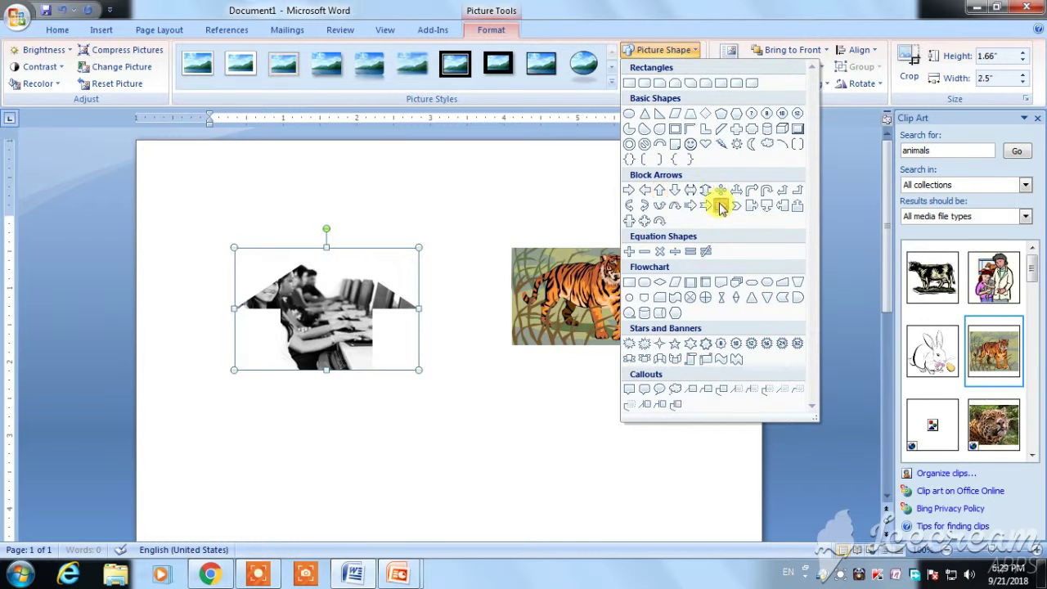
pyautogui.click(720, 207)
pyautogui.click(687, 50)
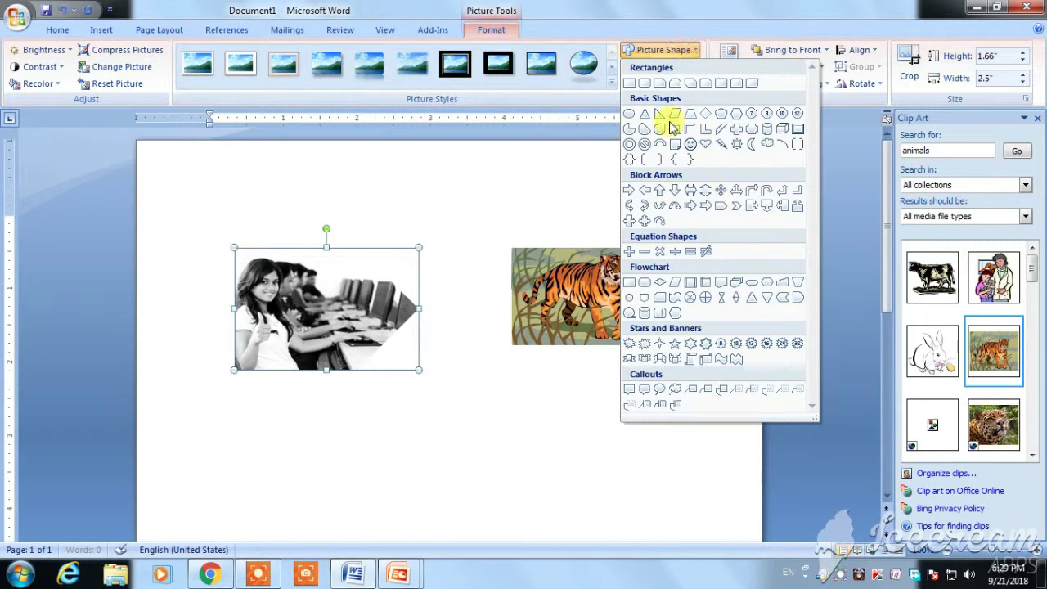
pyautogui.click(698, 51)
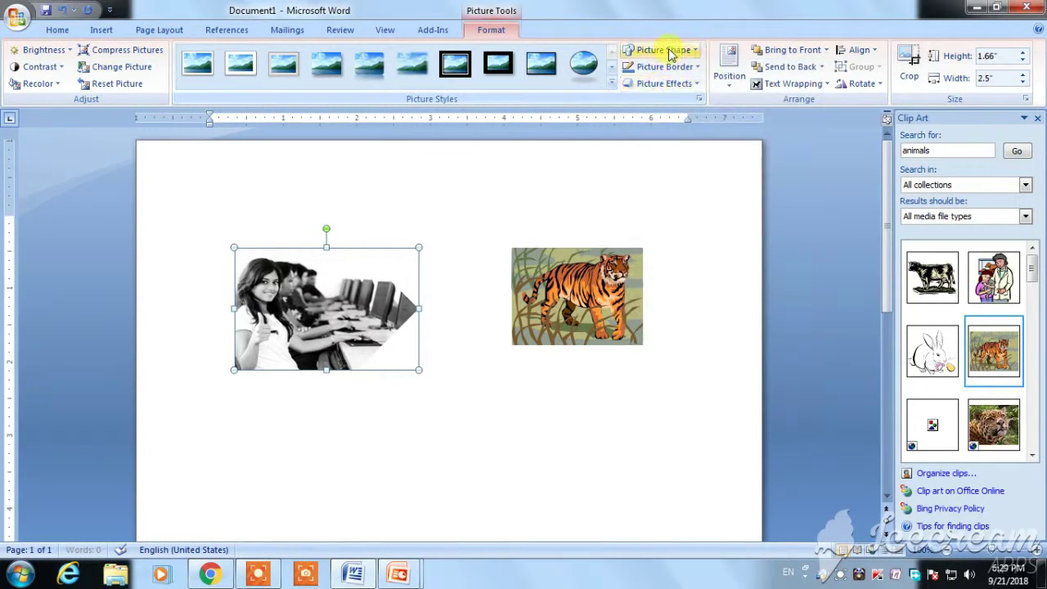
pyautogui.click(676, 50)
pyautogui.click(631, 85)
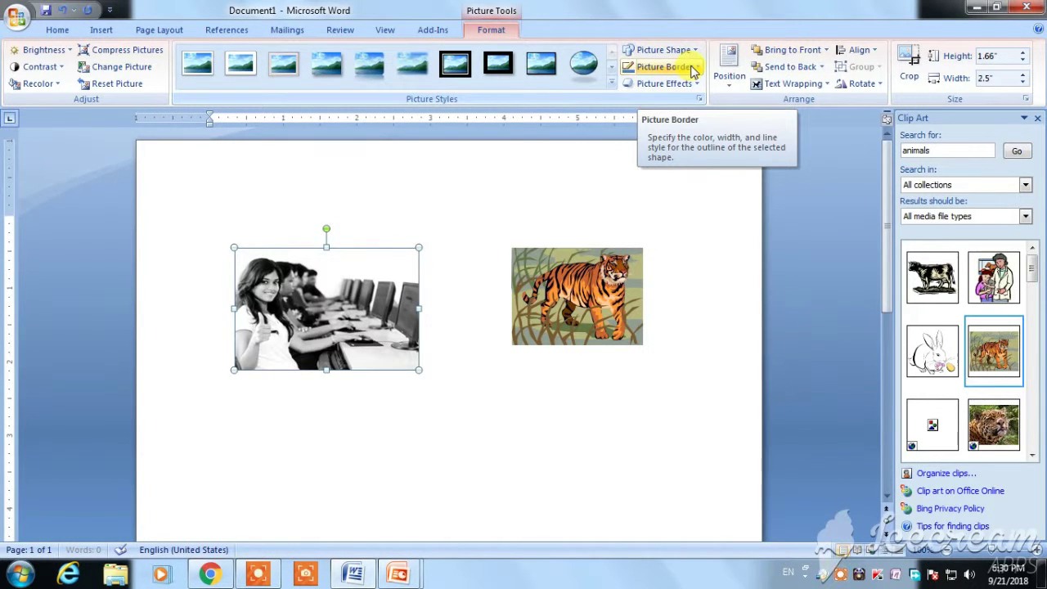
# - Give the students photo a Red picture border, 4½ pt weight, with Round Dot dashes
pyautogui.click(692, 69)
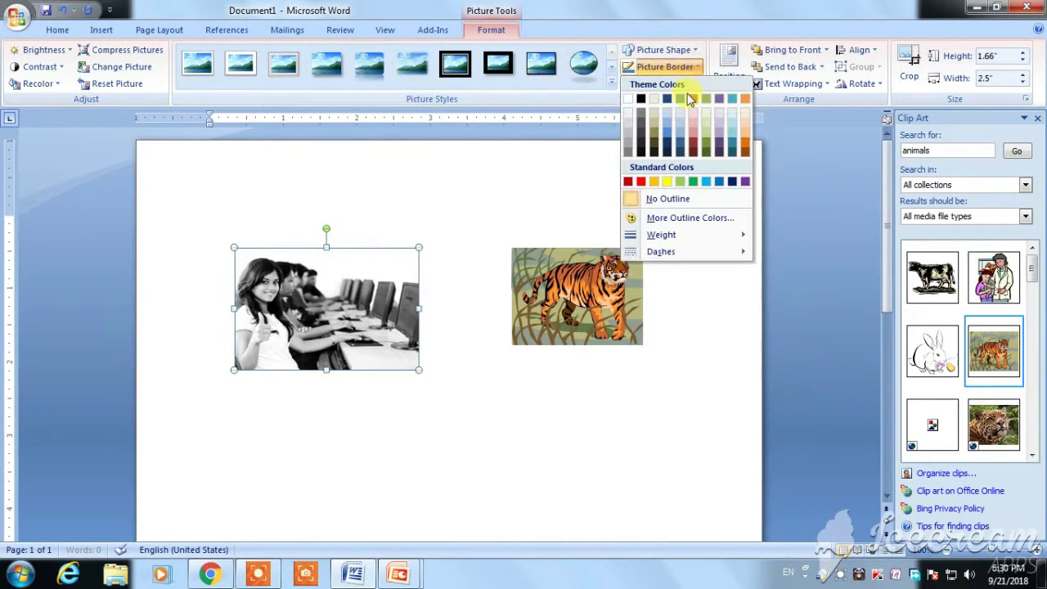
pyautogui.click(644, 182)
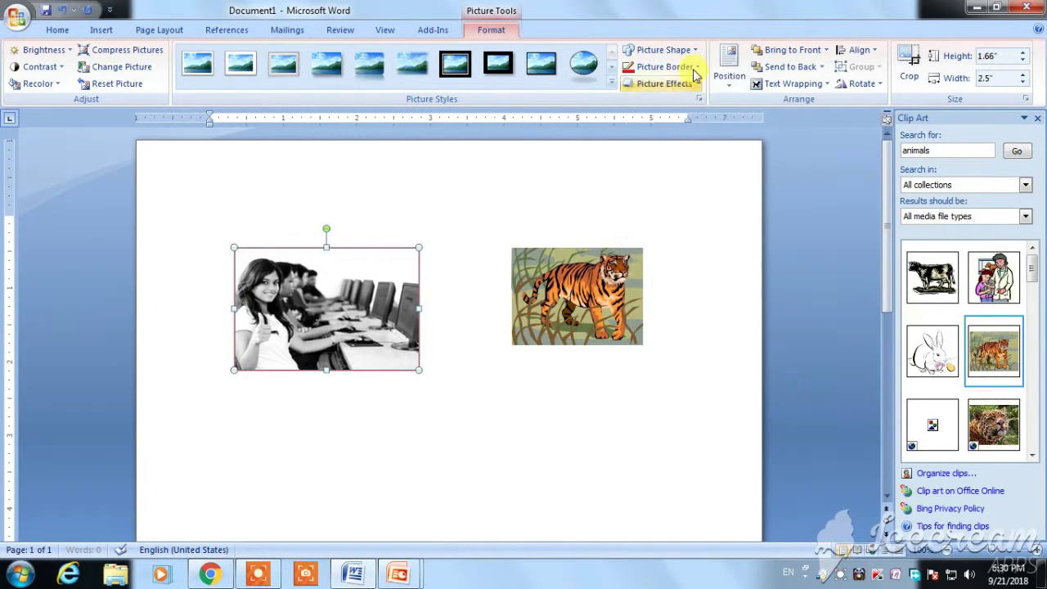
pyautogui.click(693, 70)
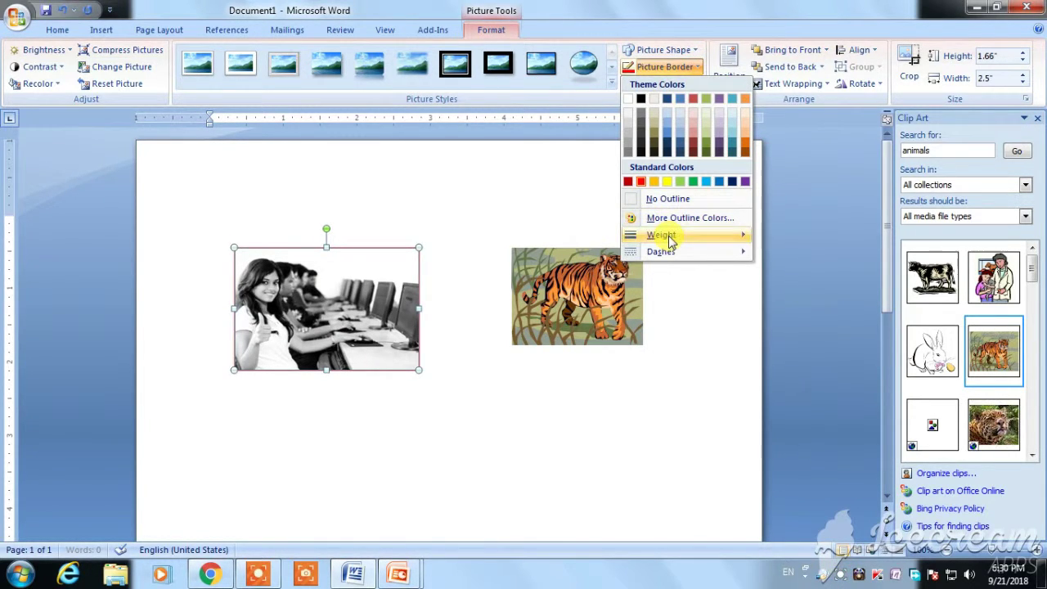
pyautogui.moveTo(737, 236)
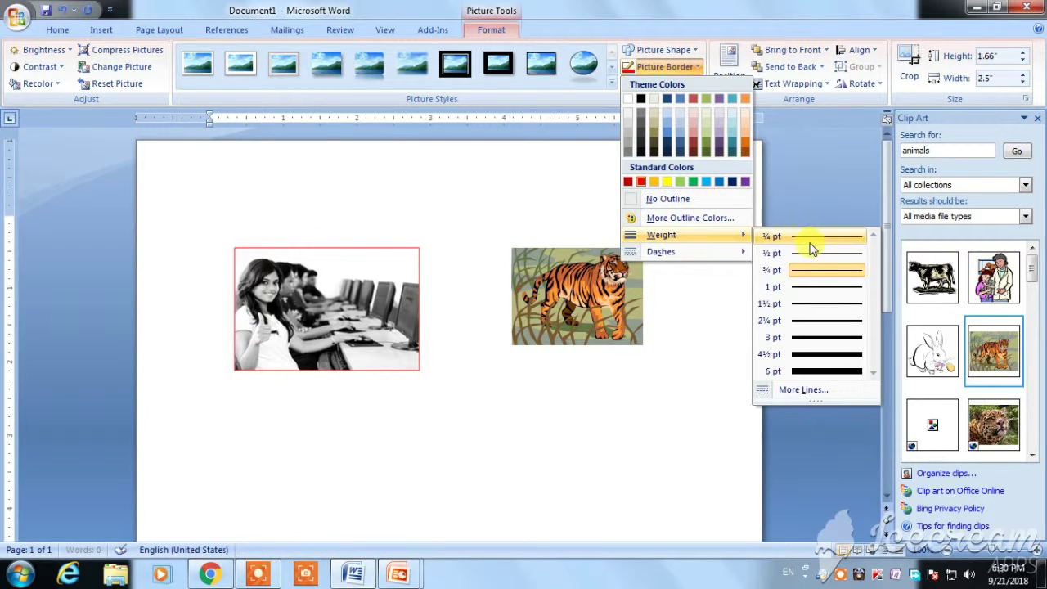
pyautogui.click(808, 354)
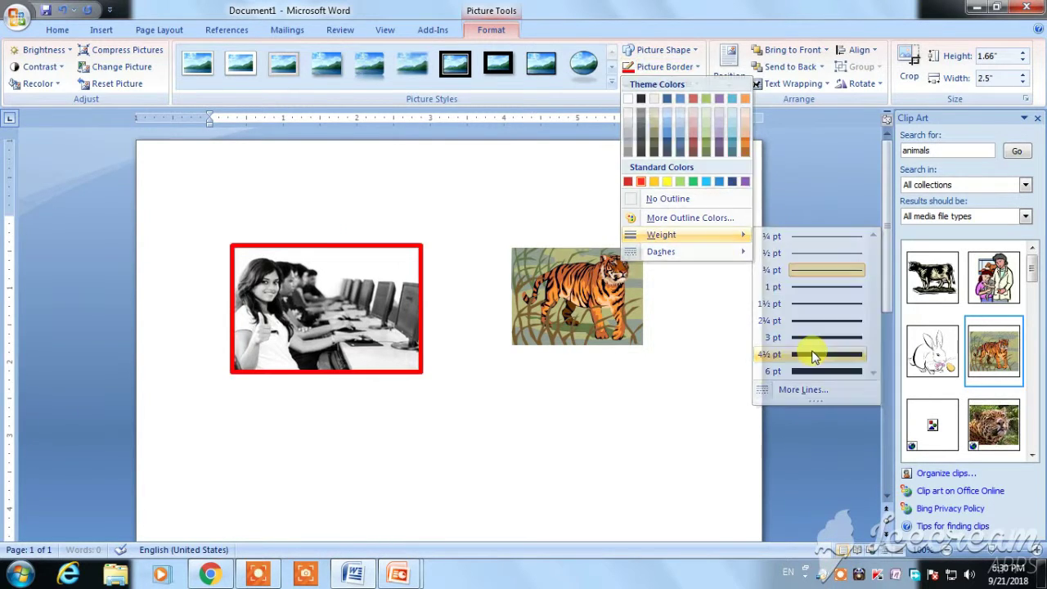
pyautogui.click(665, 68)
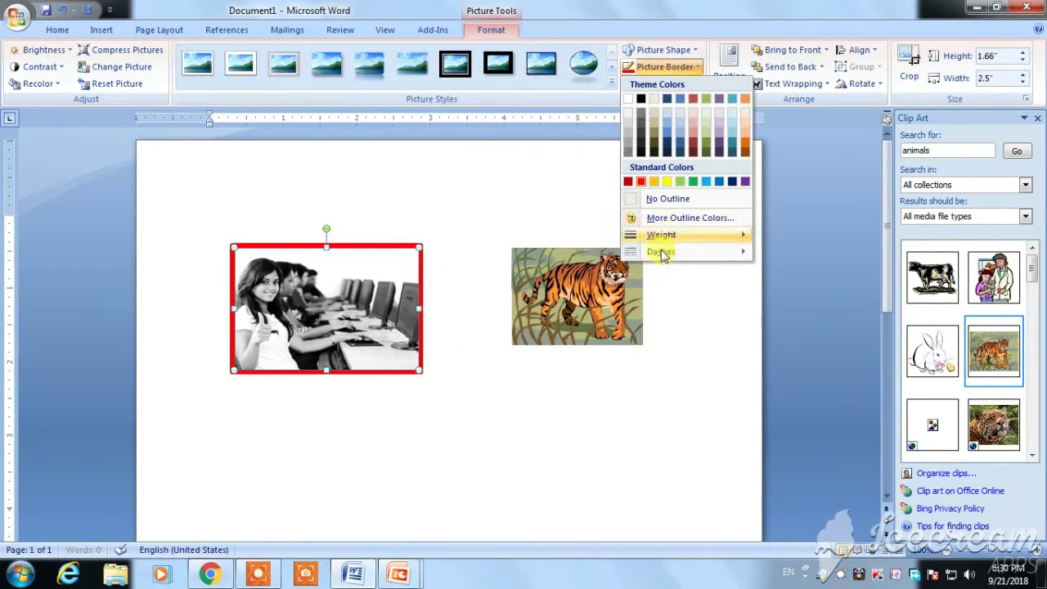
pyautogui.moveTo(676, 254)
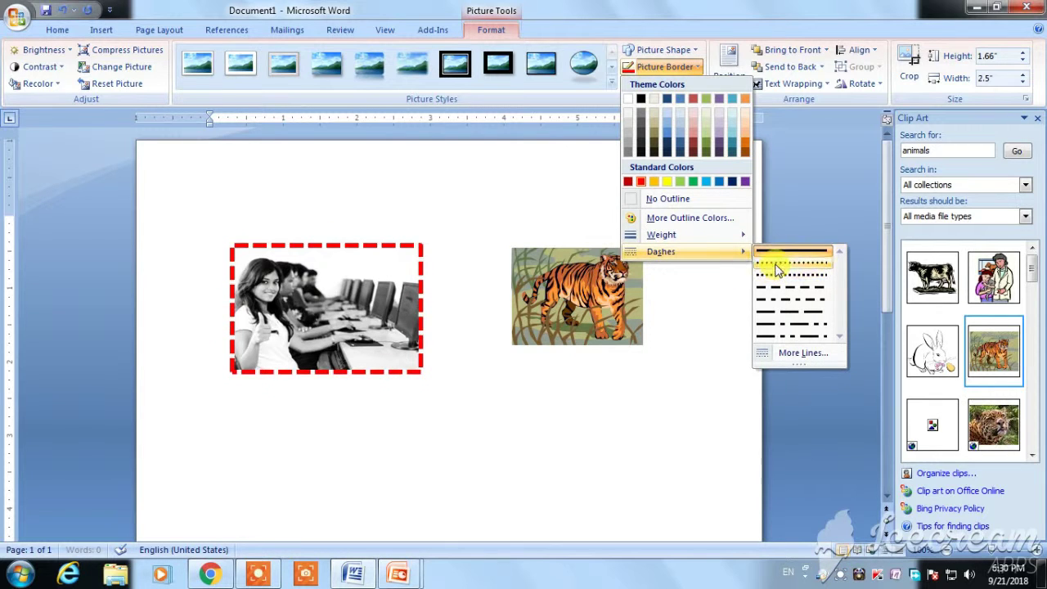
pyautogui.click(789, 268)
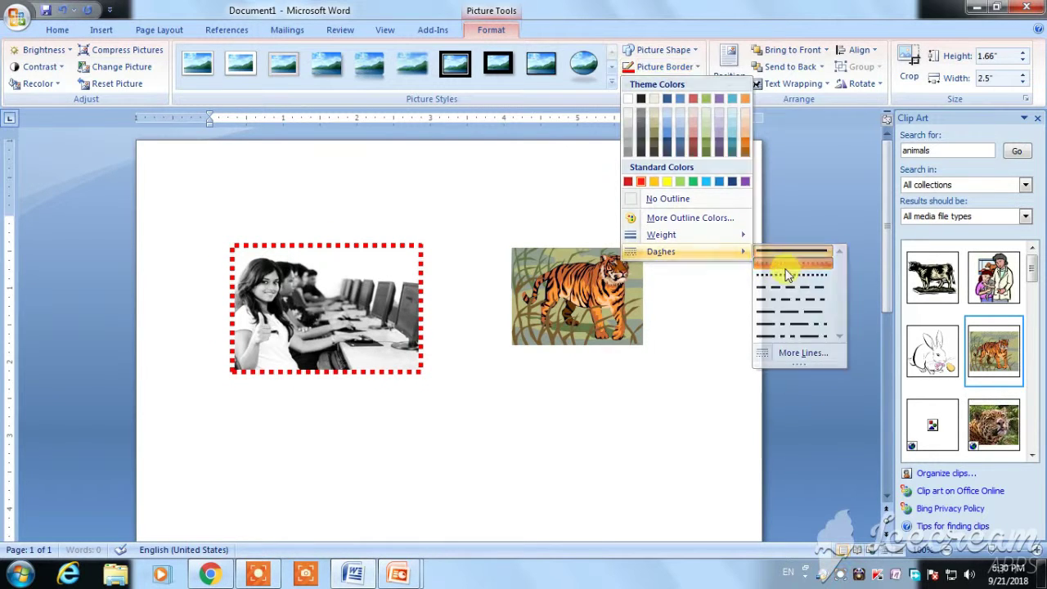
pyautogui.click(665, 67)
pyautogui.moveTo(694, 236)
pyautogui.click(547, 194)
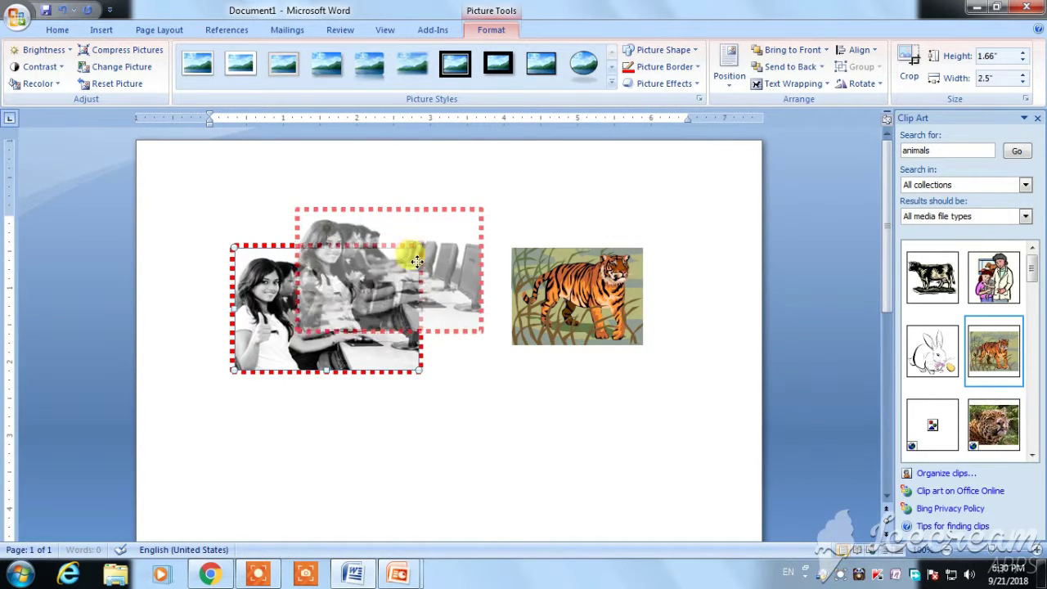
# - Drag the red-bordered photo and tiger clip art around until they sit level near the page top
pyautogui.moveTo(356, 293)
pyautogui.mouseDown()
pyautogui.moveTo(417, 254)
pyautogui.moveTo(337, 300)
pyautogui.moveTo(380, 237)
pyautogui.mouseUp()
pyautogui.moveTo(581, 311); pyautogui.dragTo(543, 311)
pyautogui.moveTo(304, 282); pyautogui.dragTo(304, 282)
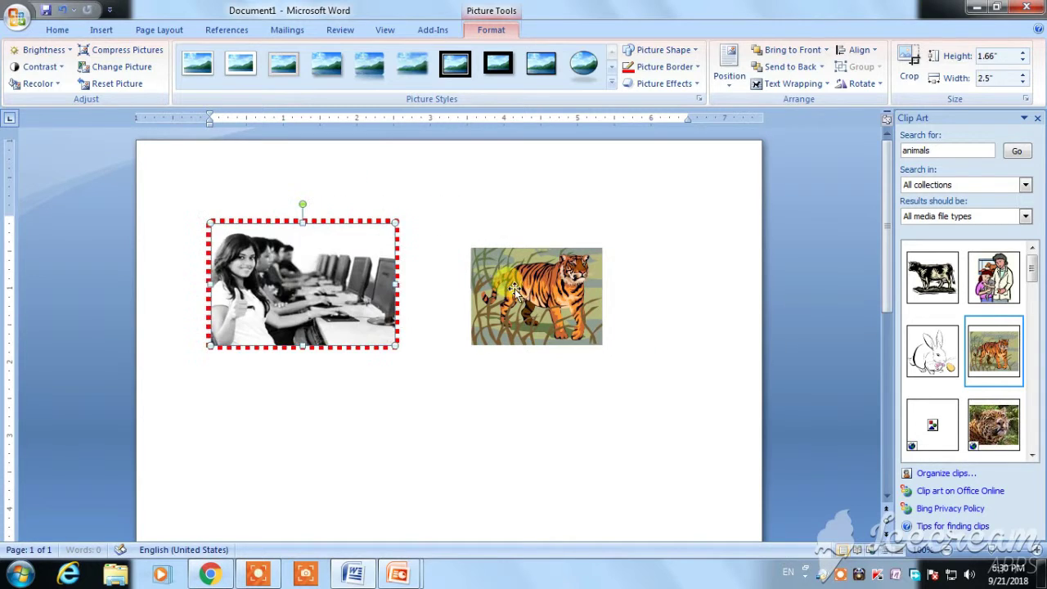
pyautogui.moveTo(515, 289); pyautogui.dragTo(531, 274)
pyautogui.click(115, 29)
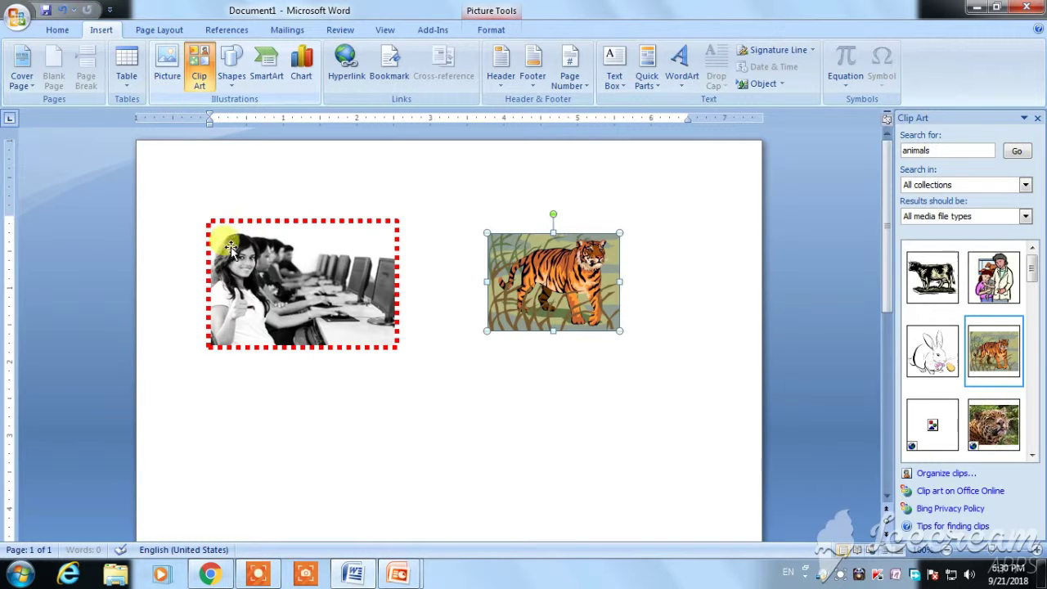
pyautogui.moveTo(257, 302); pyautogui.dragTo(277, 231)
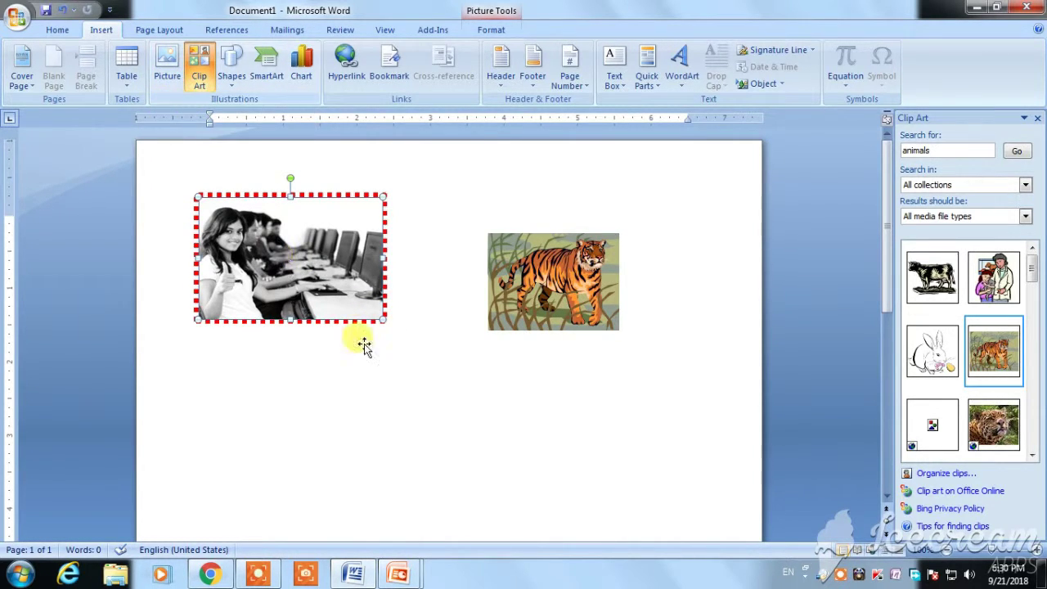
pyautogui.moveTo(273, 239)
pyautogui.mouseDown()
pyautogui.moveTo(284, 330)
pyautogui.moveTo(253, 237)
pyautogui.moveTo(331, 233)
pyautogui.moveTo(293, 311)
pyautogui.mouseUp()
pyautogui.moveTo(533, 270)
pyautogui.mouseDown()
pyautogui.moveTo(532, 323)
pyautogui.moveTo(532, 274)
pyautogui.mouseUp()
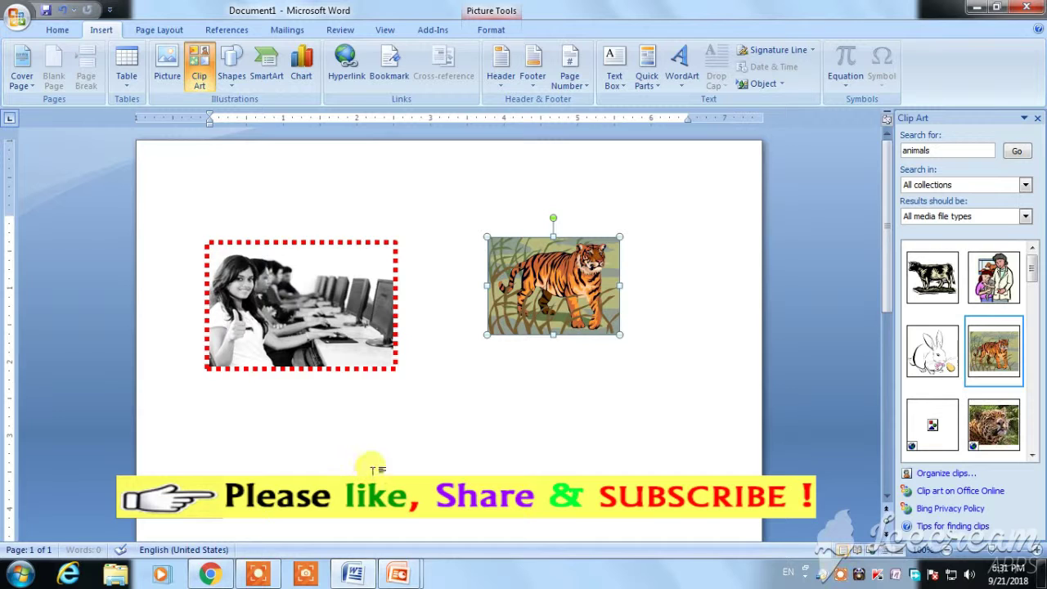
pyautogui.moveTo(304, 292); pyautogui.dragTo(301, 260)
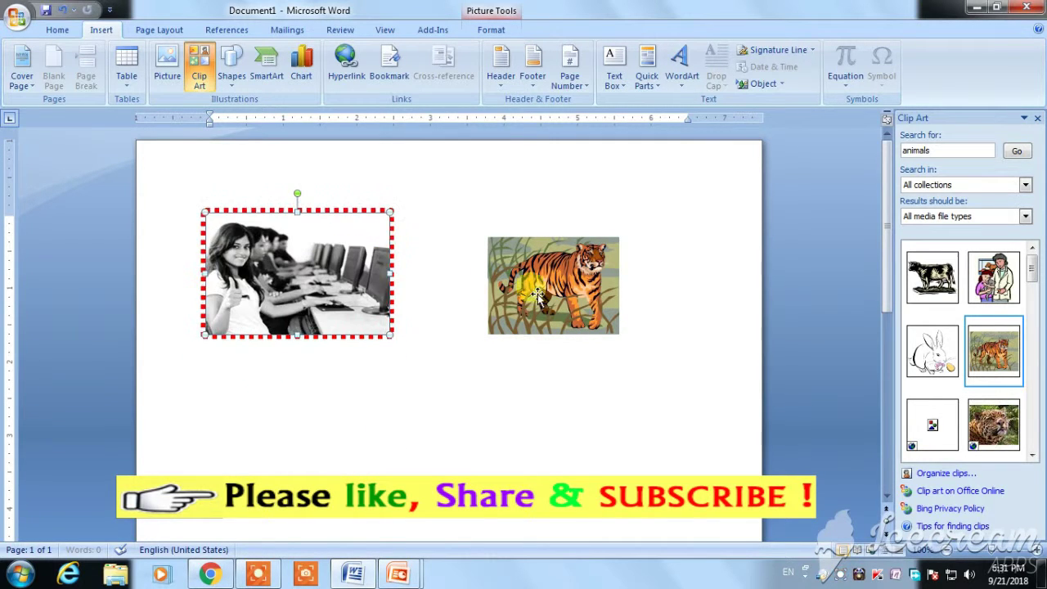
pyautogui.moveTo(553, 281)
pyautogui.mouseDown()
pyautogui.moveTo(600, 263)
pyautogui.moveTo(565, 273)
pyautogui.mouseUp()
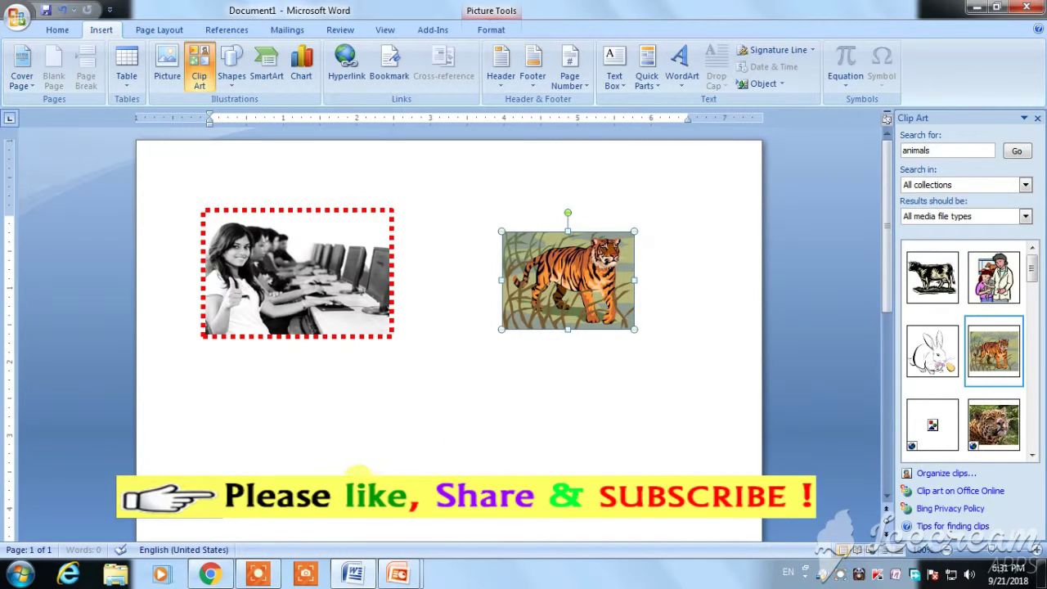